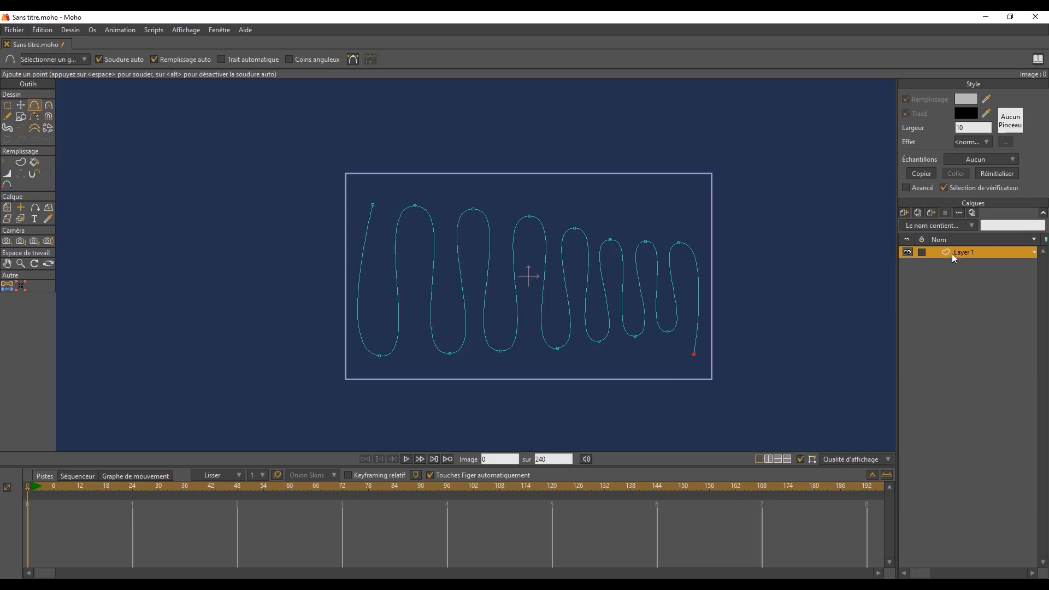
Step: Create a stroke-only shape from the whole zigzag curve on Layer 1
left_click(10, 111)
left_click(20, 162)
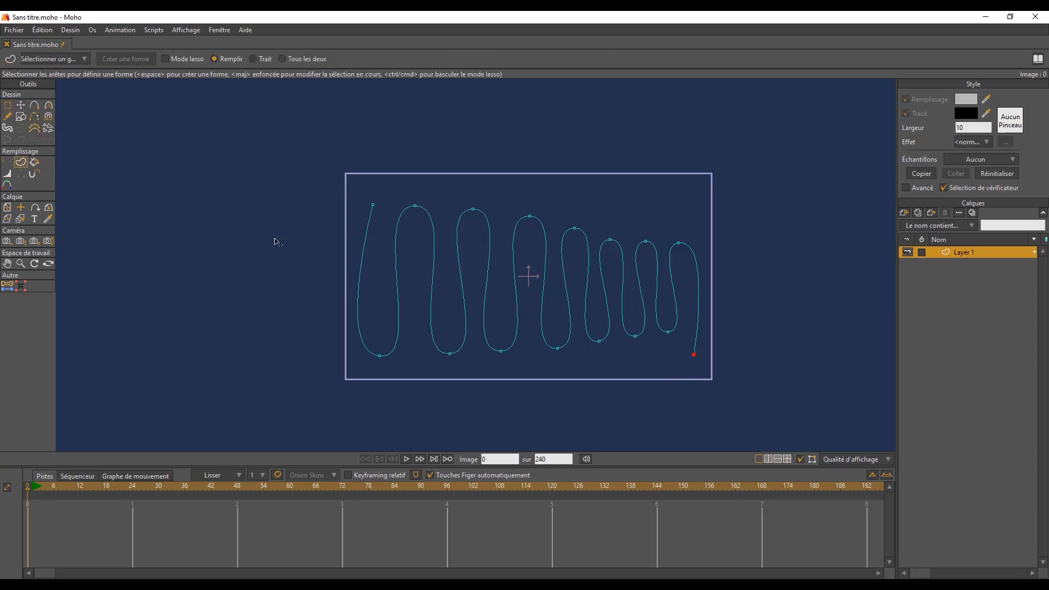
left_click(363, 255)
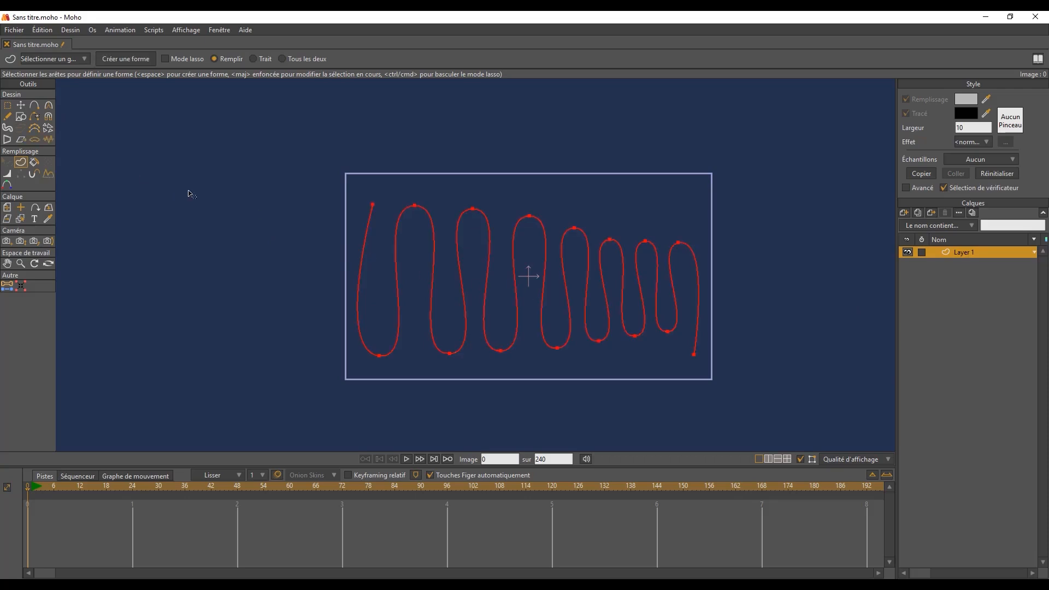
left_click(135, 56)
left_click(131, 61)
Step: Set the curve's stroke width to 30
left_click(970, 128)
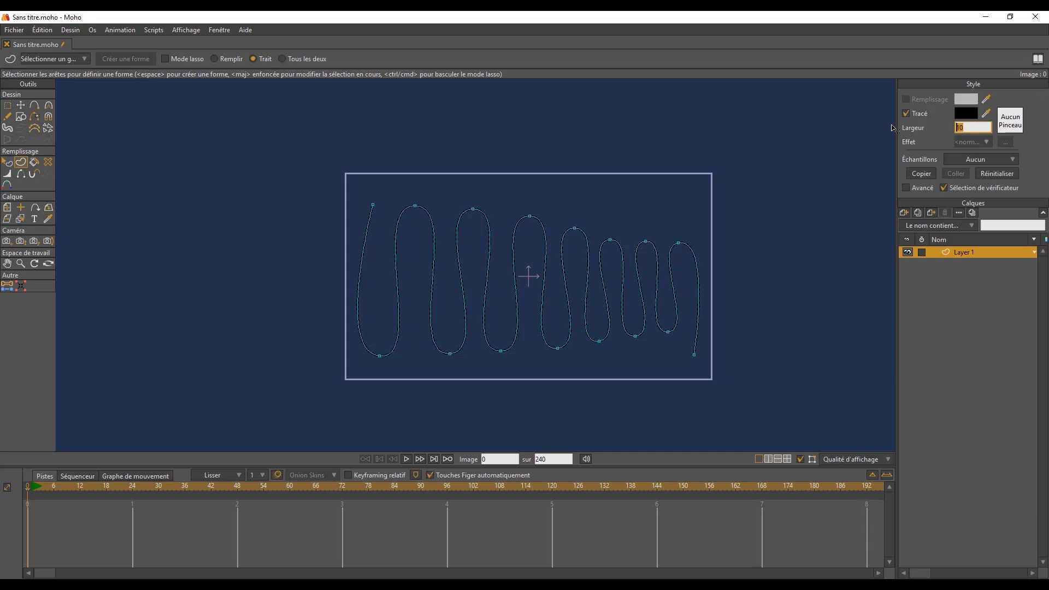
type("30")
key("Return")
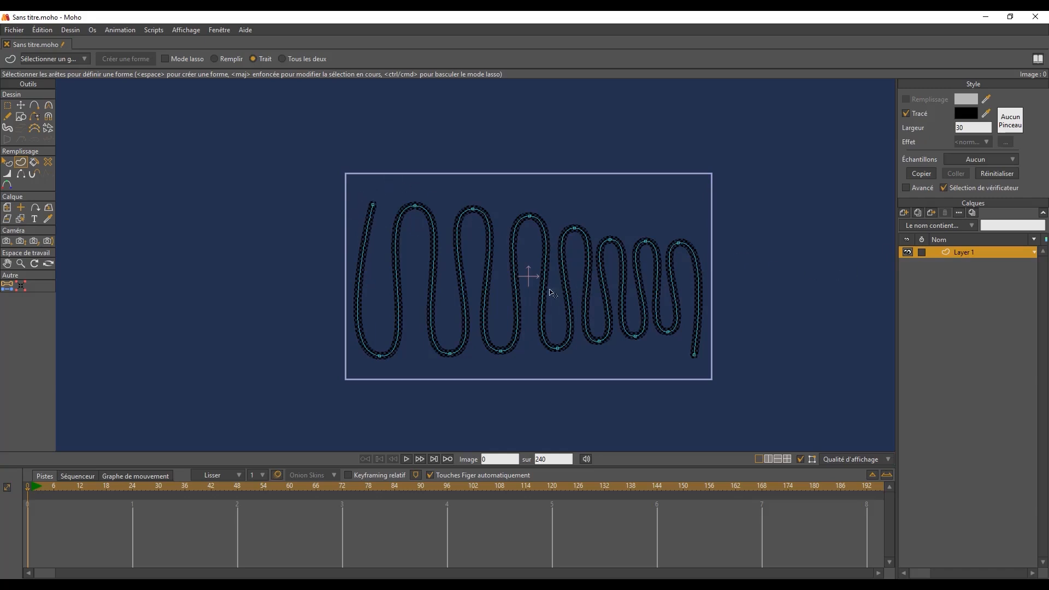
Step: Select all the points of the zigzag curve with the Select Points tool
left_click(8, 105)
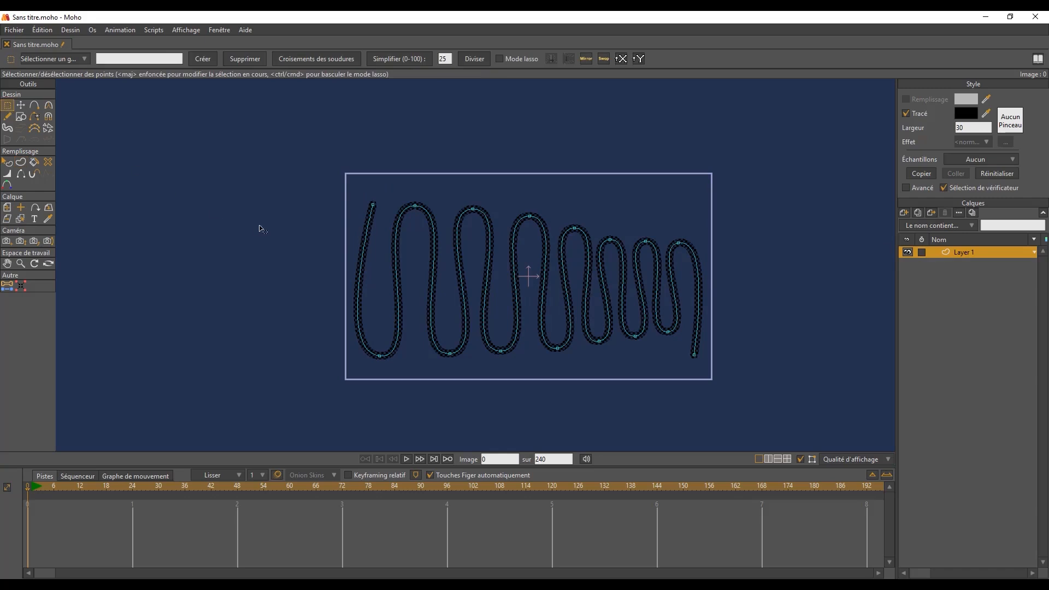
left_click(360, 362)
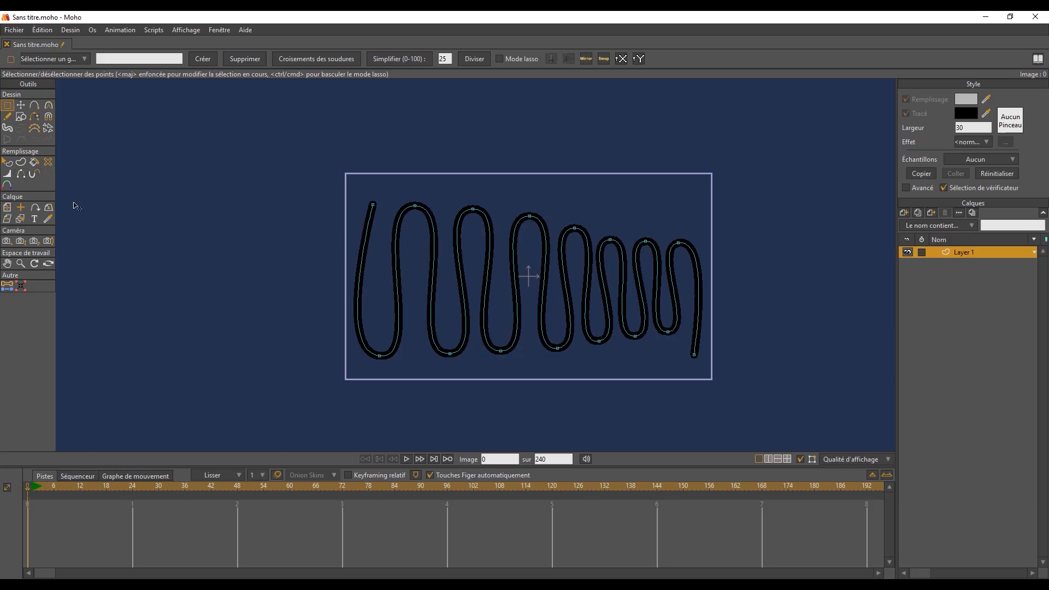
left_click(36, 173)
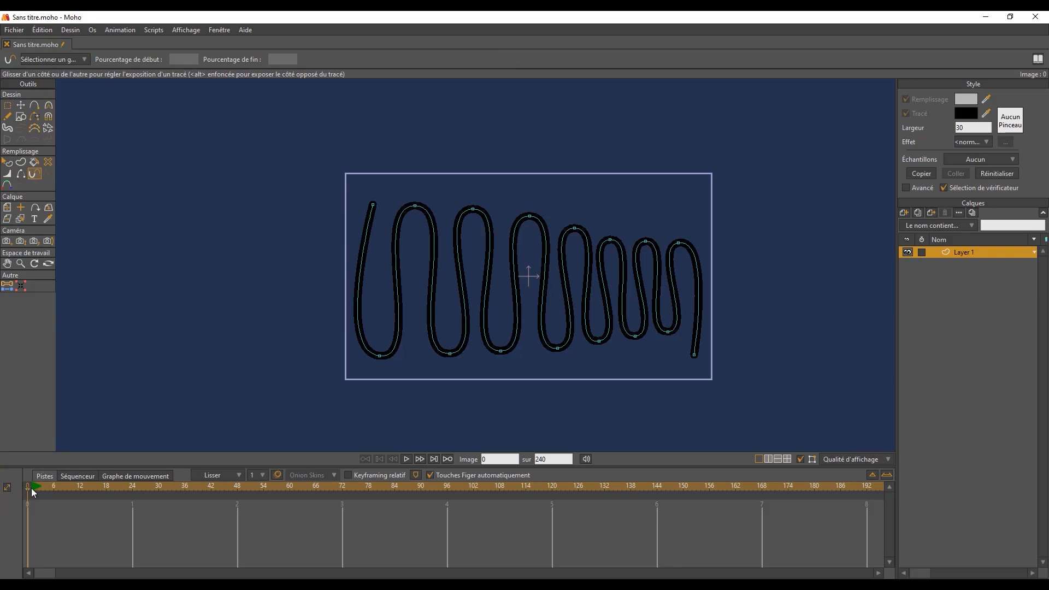
left_click(8, 105)
left_click_drag(301, 151, 760, 402)
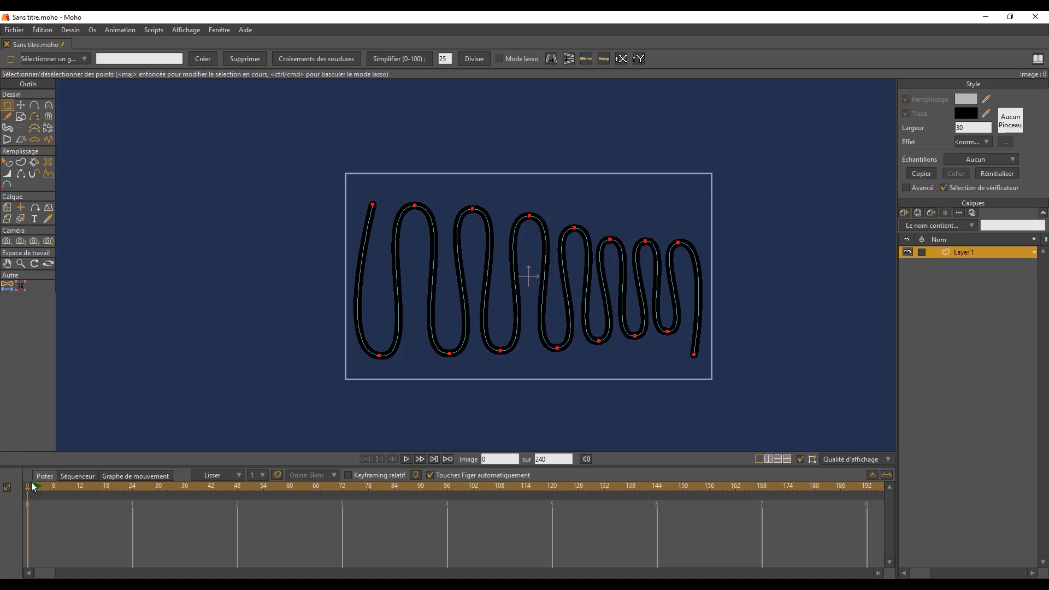
left_click_drag(550, 330, 440, 317)
left_click_drag(329, 180, 725, 381)
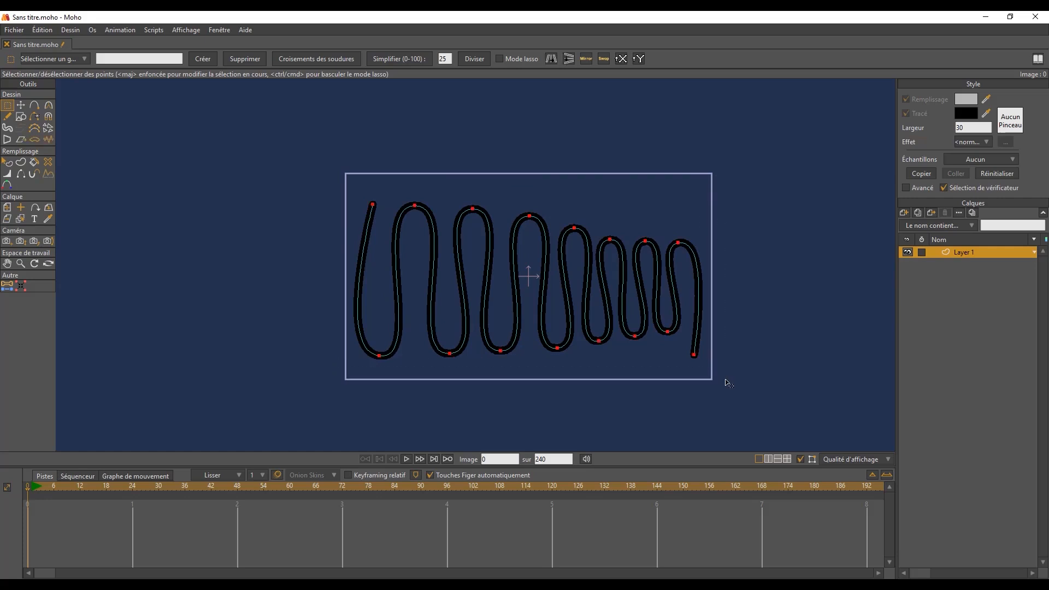
Step: Reduce the stroke exposure of the curve at frame 0 until its end percentage is 0
left_click(34, 173)
left_click_drag(366, 246, 53, 254)
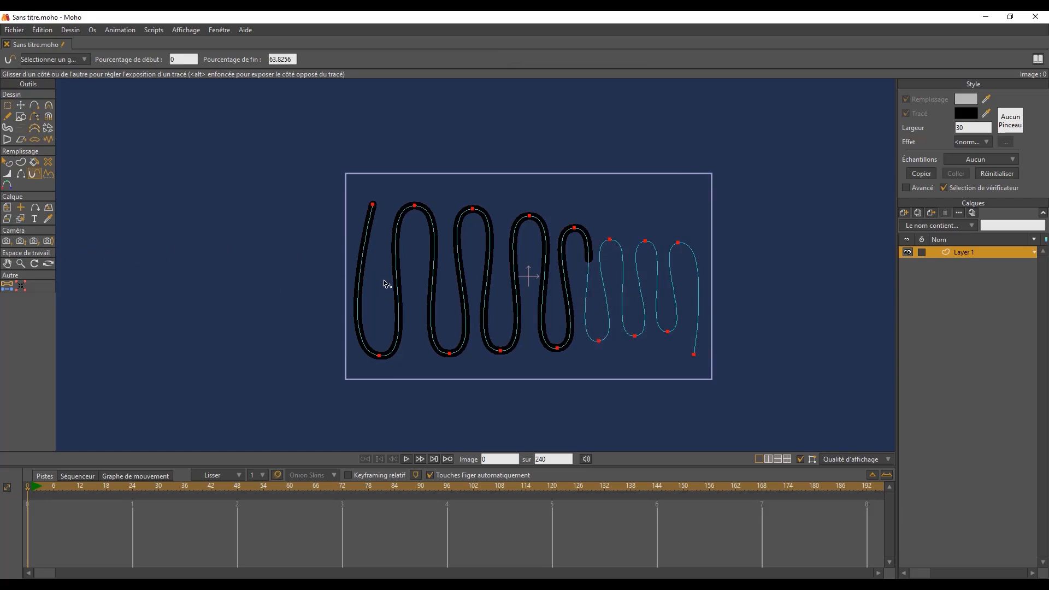
mouse_move(397, 280)
left_mouse_down()
mouse_move(131, 255)
mouse_move(85, 273)
mouse_move(3, 272)
left_mouse_up()
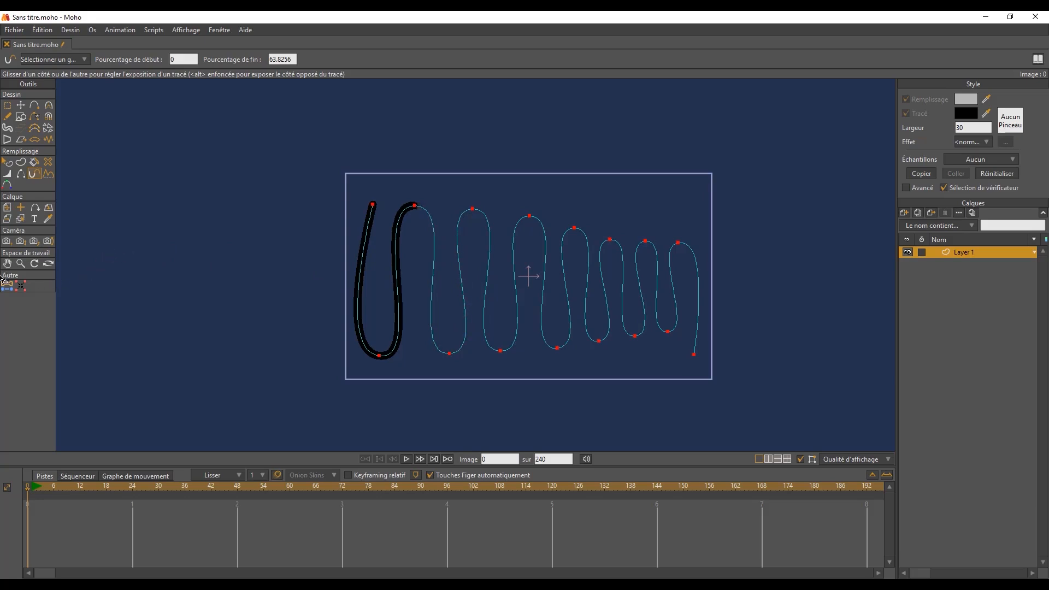
left_click_drag(397, 273, 241, 274)
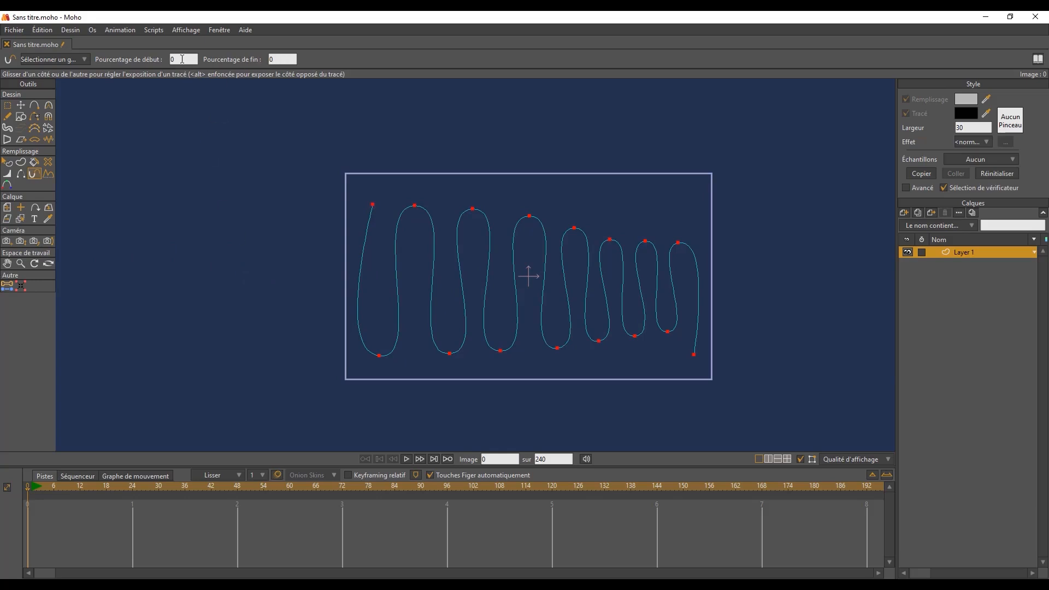
Step: Raise the curve's stroke exposure end percentage gradually back to 100 at frame 0
left_click_drag(363, 274, 427, 273)
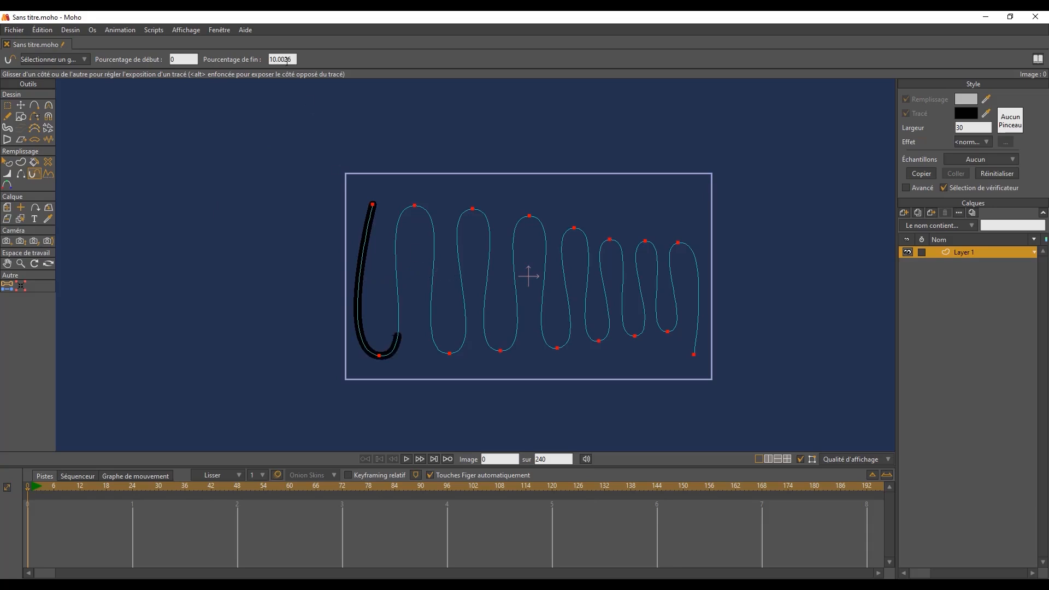
mouse_move(401, 303)
left_mouse_down()
mouse_move(474, 285)
mouse_move(562, 298)
mouse_move(535, 283)
left_mouse_up()
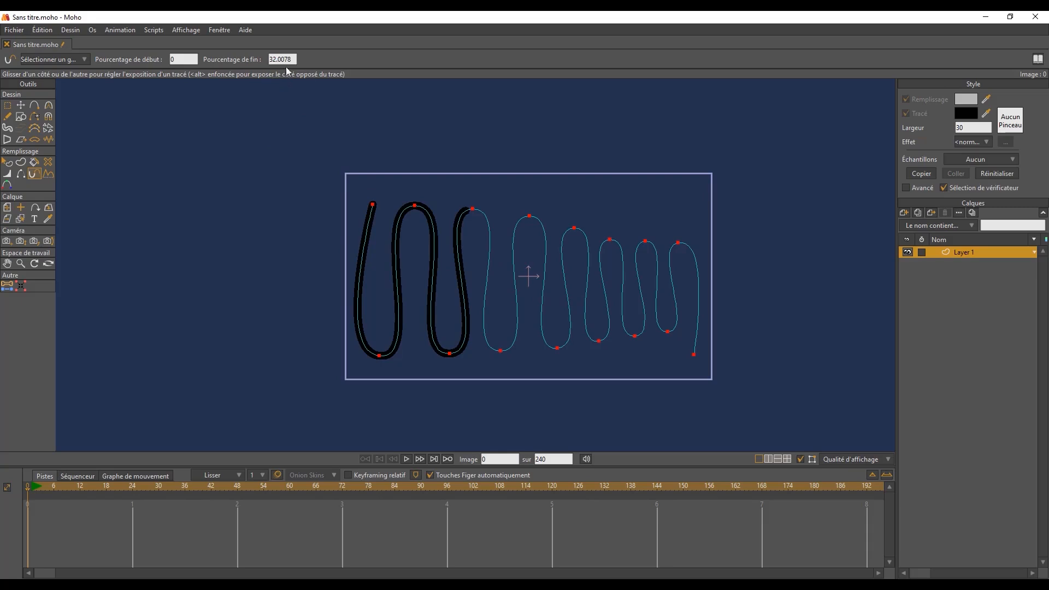
mouse_move(470, 259)
left_mouse_down()
mouse_move(628, 276)
mouse_move(660, 291)
left_mouse_up()
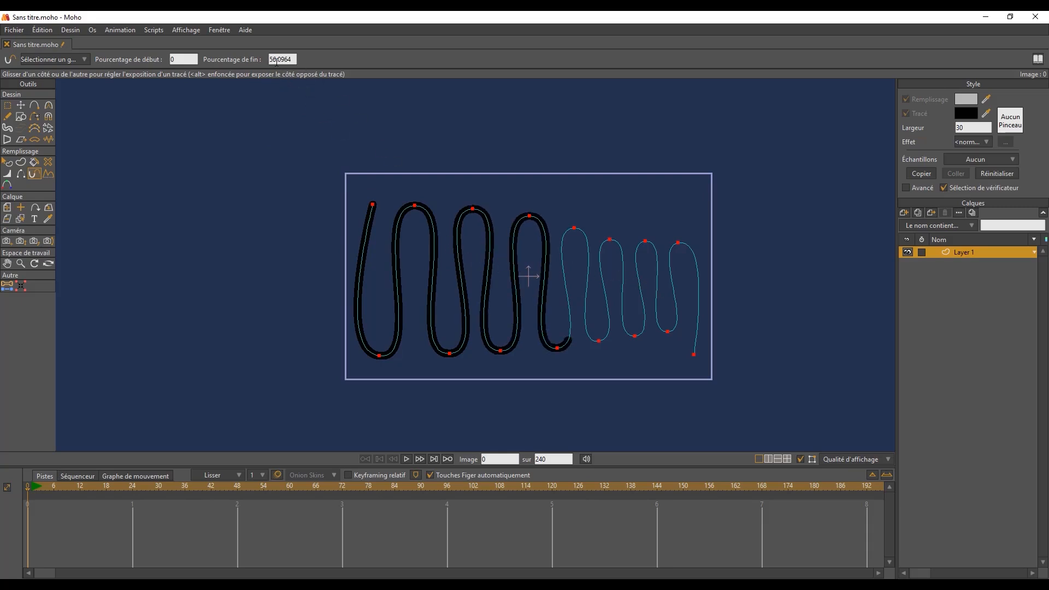
mouse_move(533, 274)
left_mouse_down()
mouse_move(619, 269)
mouse_move(733, 292)
mouse_move(920, 363)
left_mouse_up()
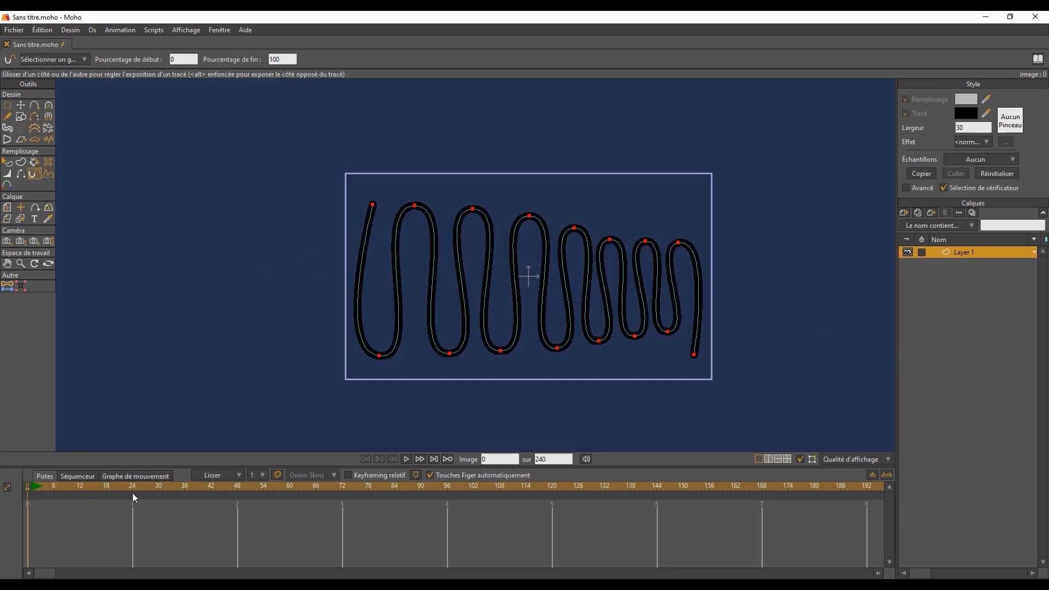
Step: Add keyframes for the fully exposed stroke at frame 72 and enlarge the timeline area to show every channel
left_click(342, 485)
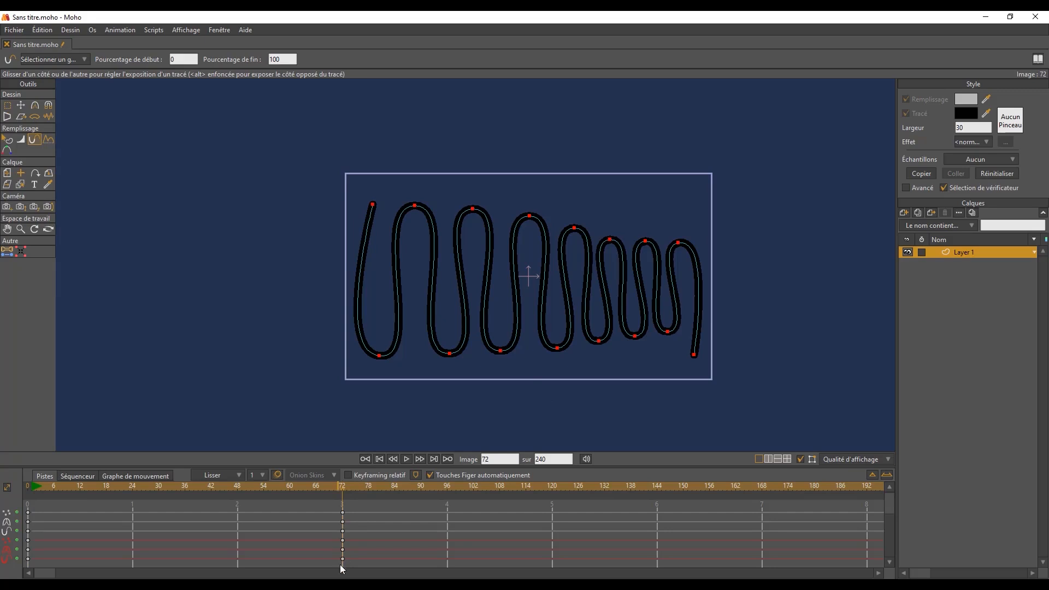
scroll(354, 514, "down", 1)
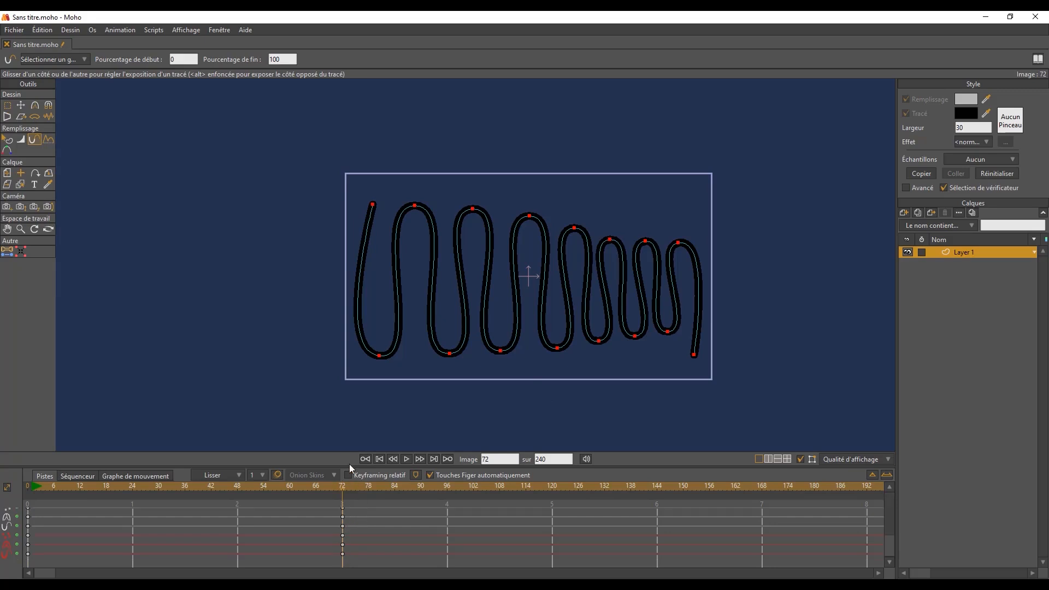
left_click_drag(350, 466, 359, 390)
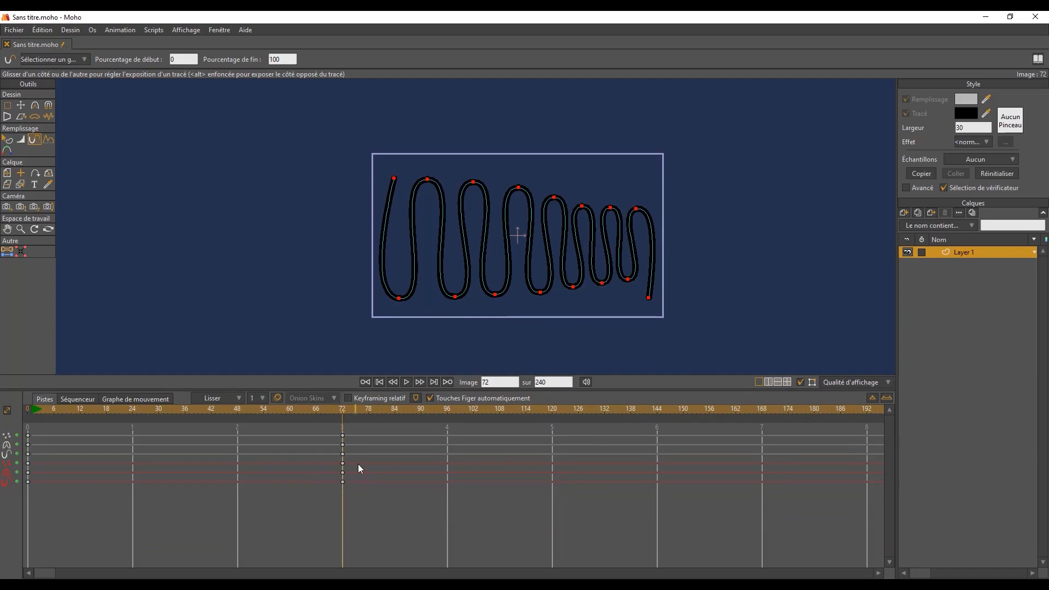
Step: Set the stroke exposure end percentage to 0 at frame 0
left_click_drag(342, 410, 25, 411)
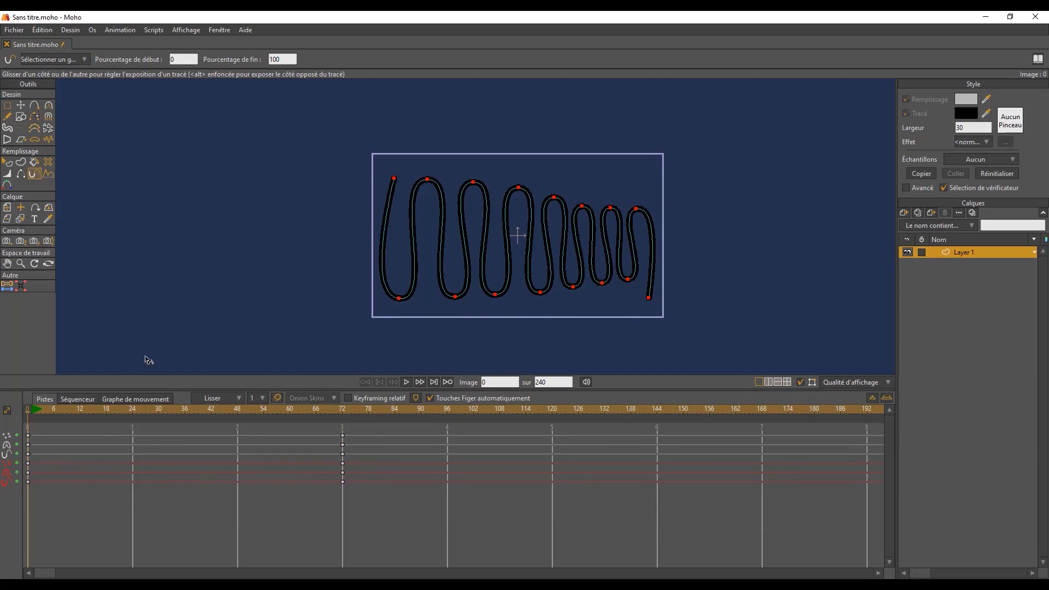
left_click_drag(511, 258, 5, 241)
left_click_drag(482, 254, 72, 234)
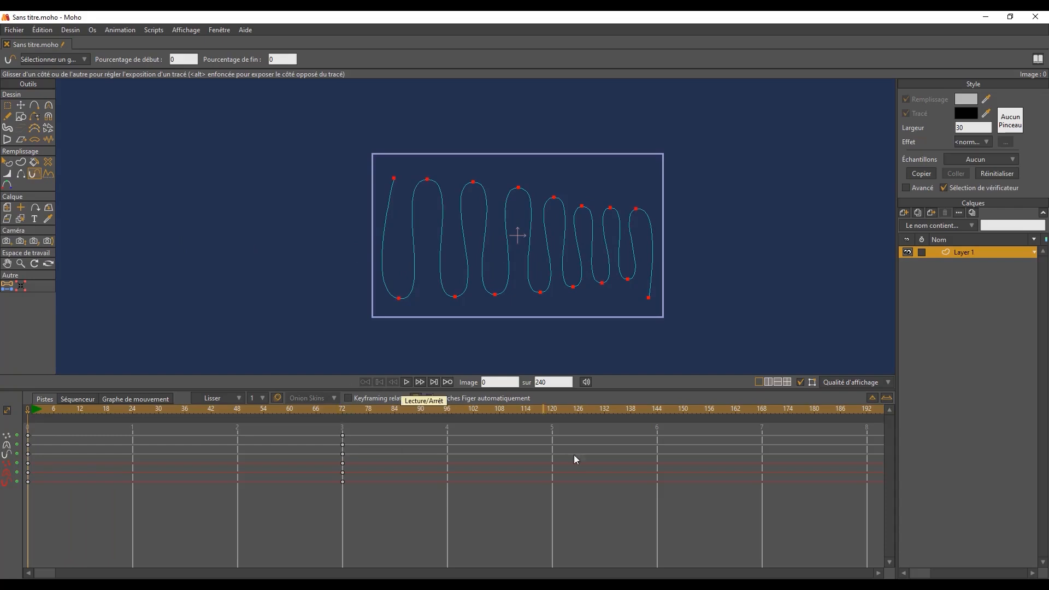
Step: Set the animation's end frame to 120 and play the stroke animation
key("ctrl+a")
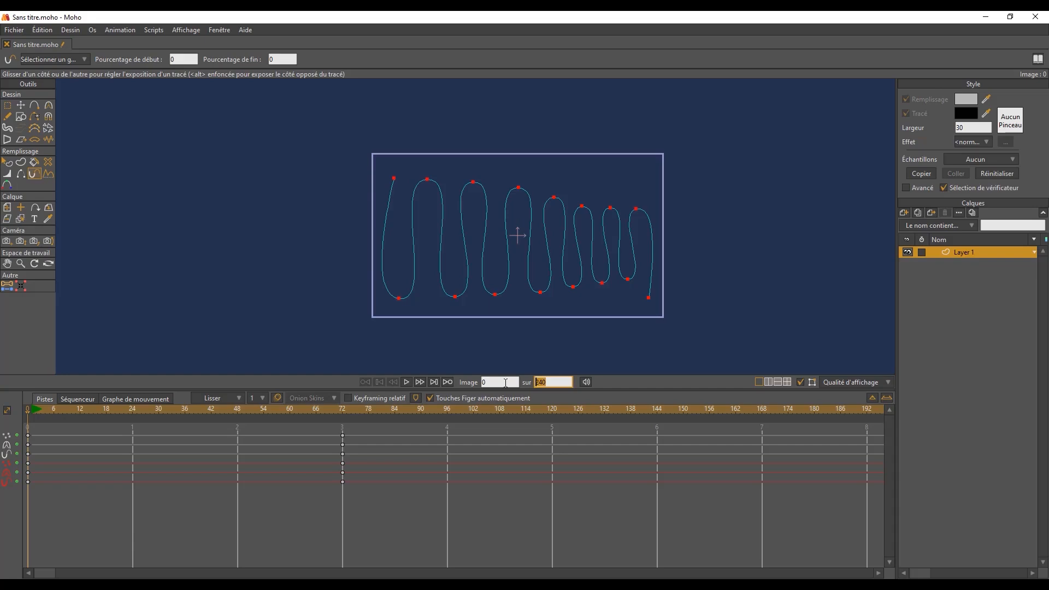
type("12")
key("Return")
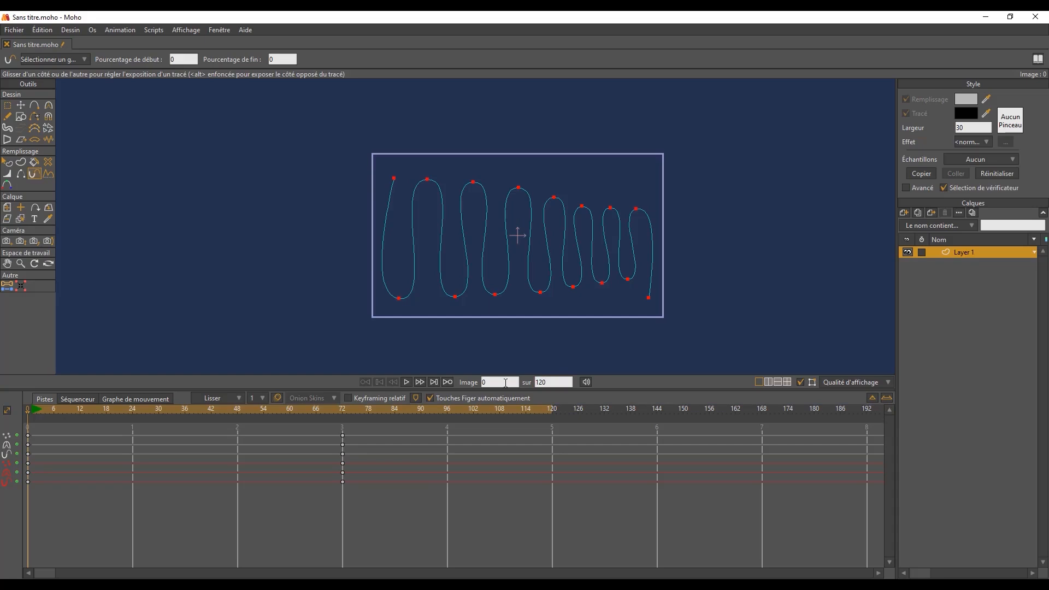
left_click(406, 383)
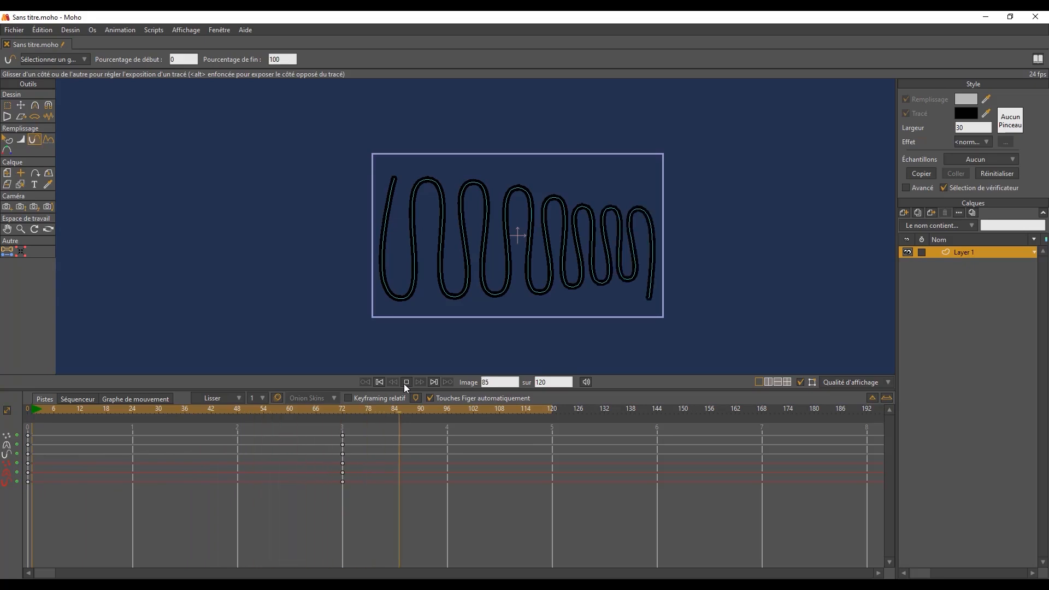
Step: Try moving the frame 72 keyframes to frame 120, and return them to frame 72
left_click(343, 410)
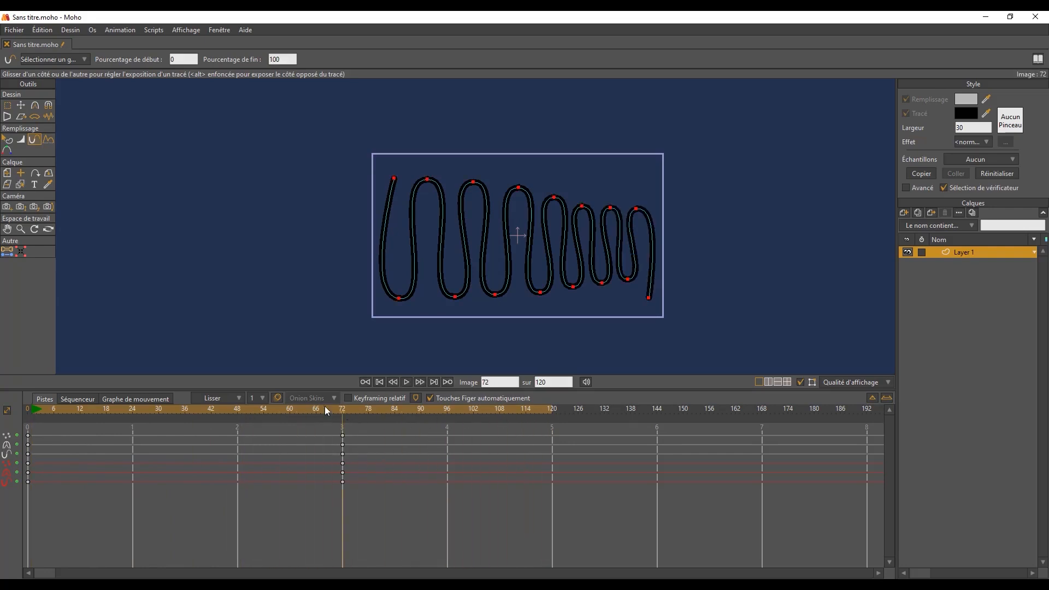
mouse_move(332, 431)
left_mouse_down()
mouse_move(367, 485)
mouse_move(554, 481)
left_mouse_up()
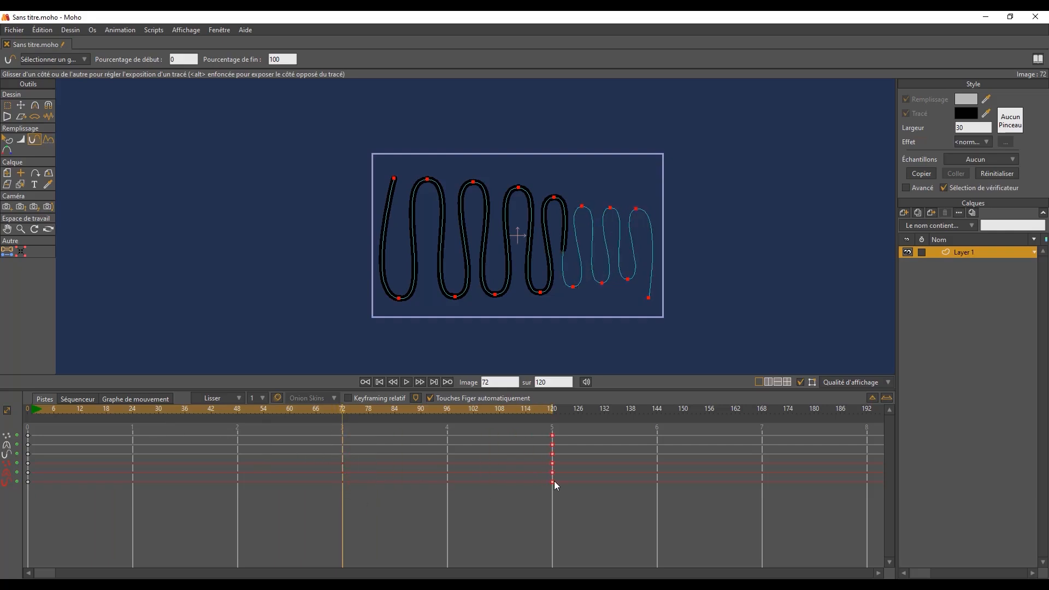
left_click_drag(374, 472, 347, 472)
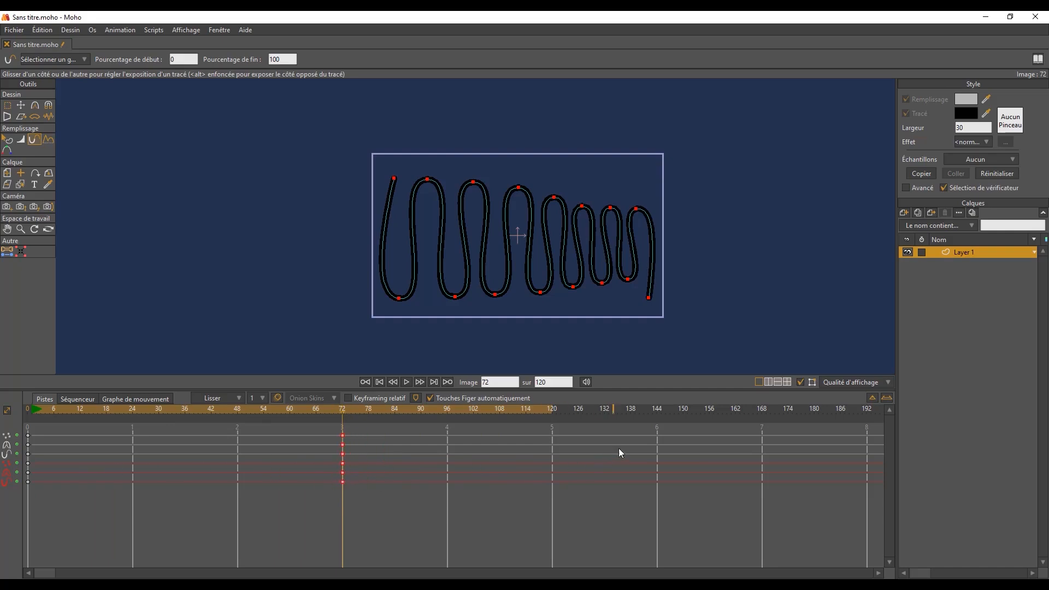
Step: Set the animation's end frame to 144
left_click(539, 383)
type("144")
key("Return")
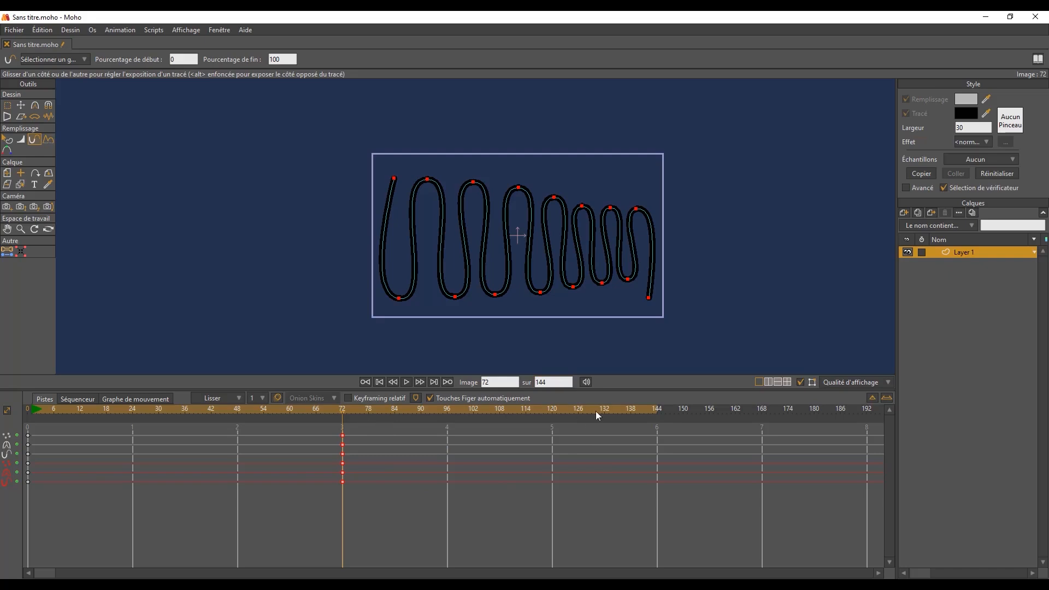
Step: Copy all the keyframes from frame 0 and paste them at frame 144
left_click(658, 408)
left_click_drag(48, 430, 19, 498)
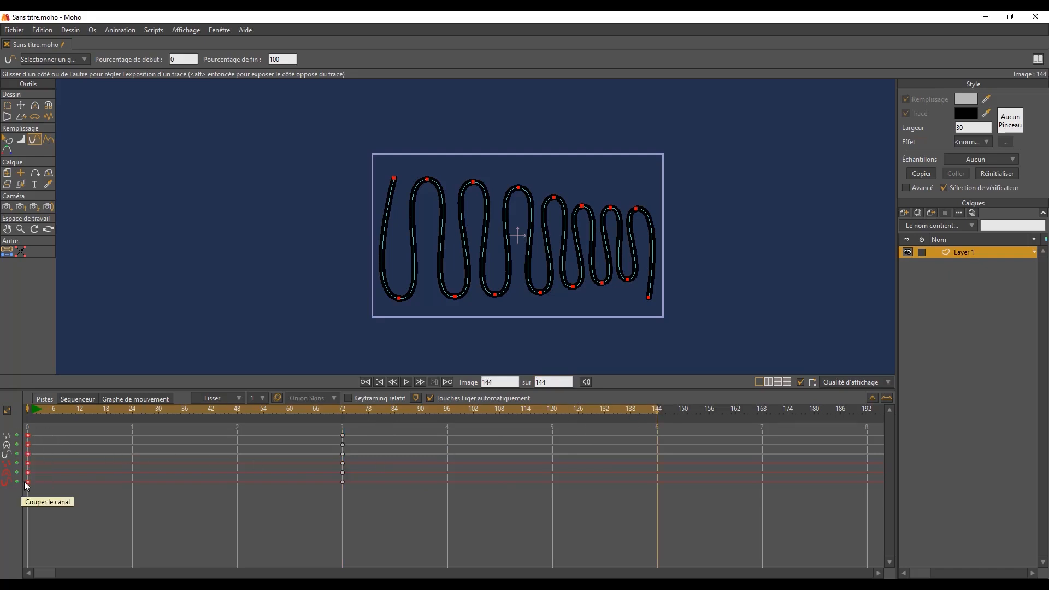
right_click(28, 484)
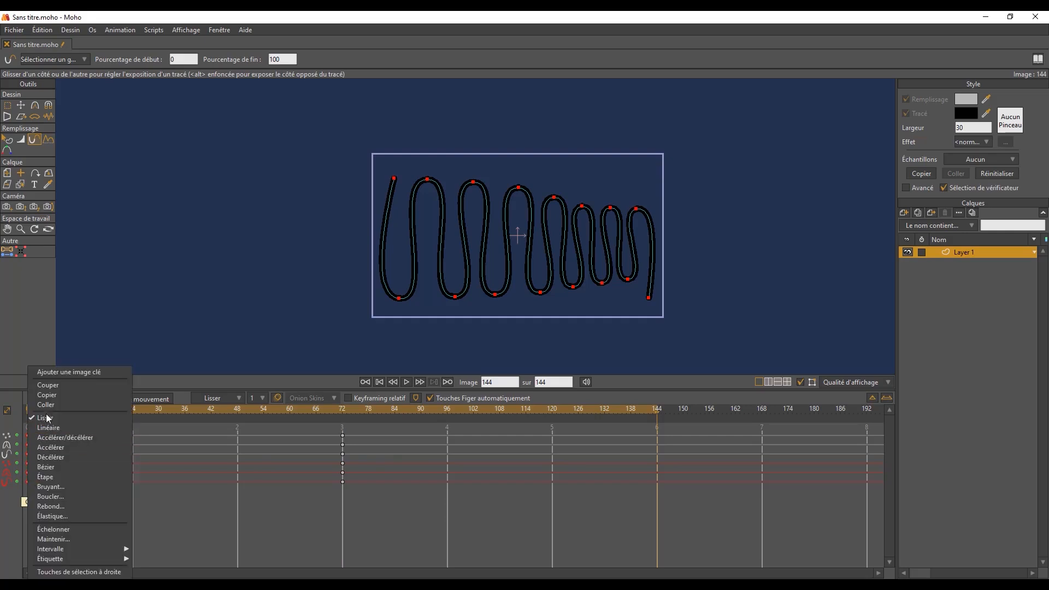
left_click(51, 395)
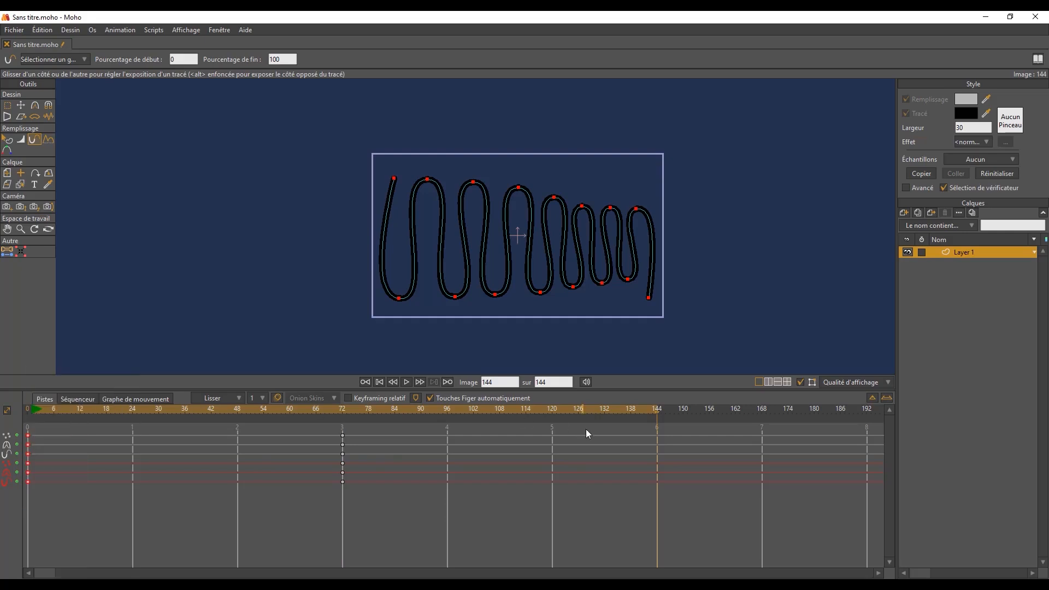
right_click(657, 430)
left_click(674, 405)
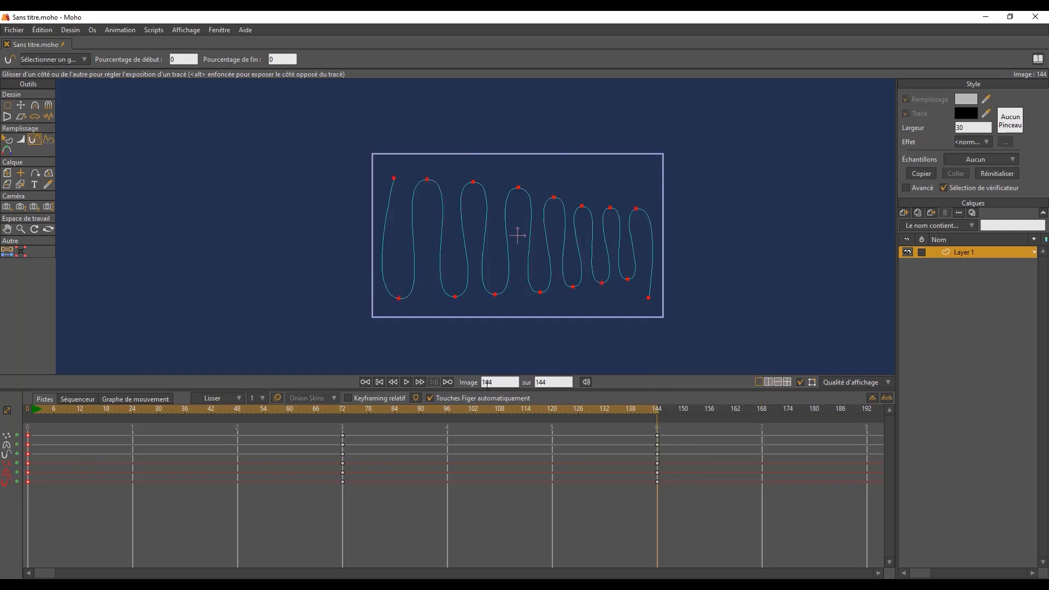
Step: Play the stroke animation, switch to the Select Shape tool to hide the points, and stop at frame 65
left_click(406, 382)
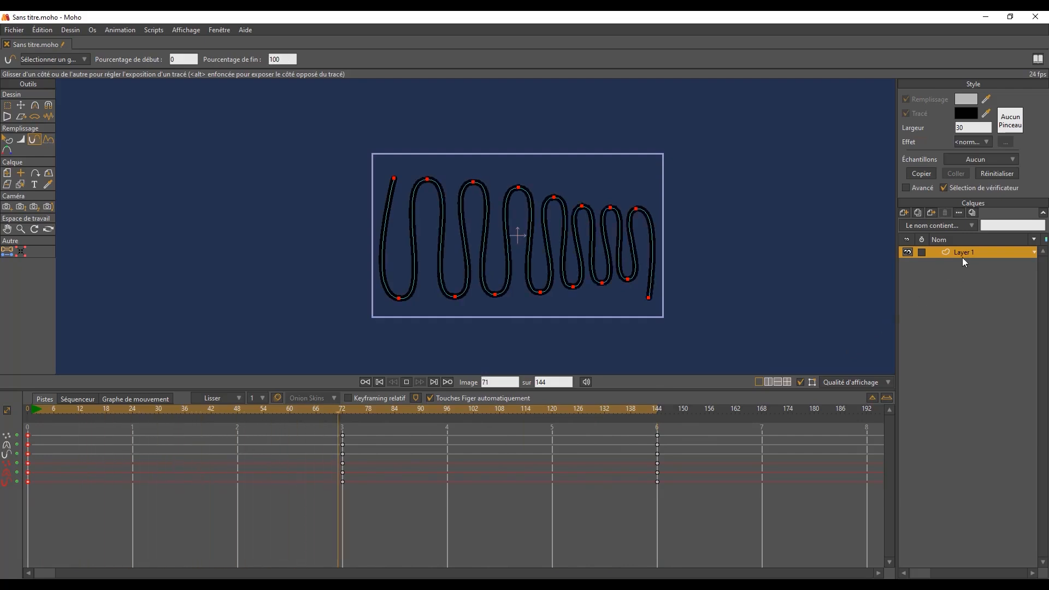
left_click(7, 139)
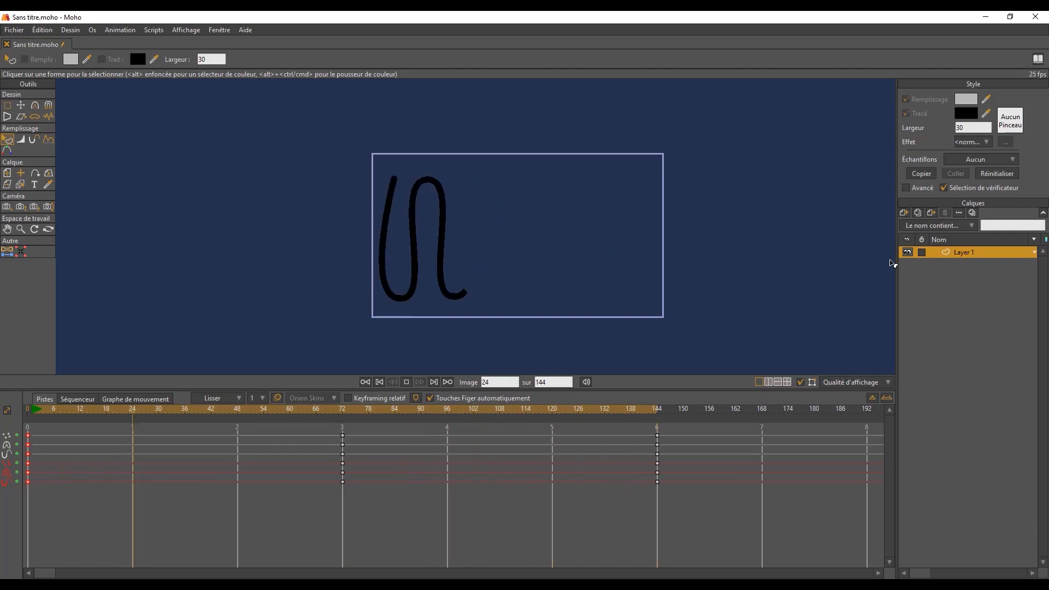
left_click(312, 409)
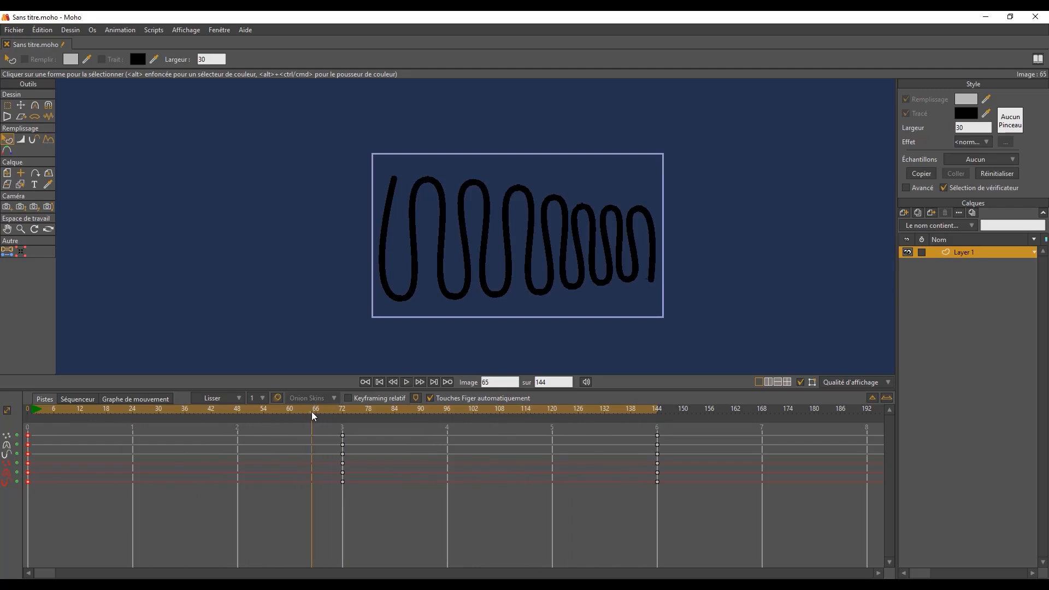
Step: Go back to frame 0 and delete all the keyframes at frames 0, 72 and 144
left_click(378, 383)
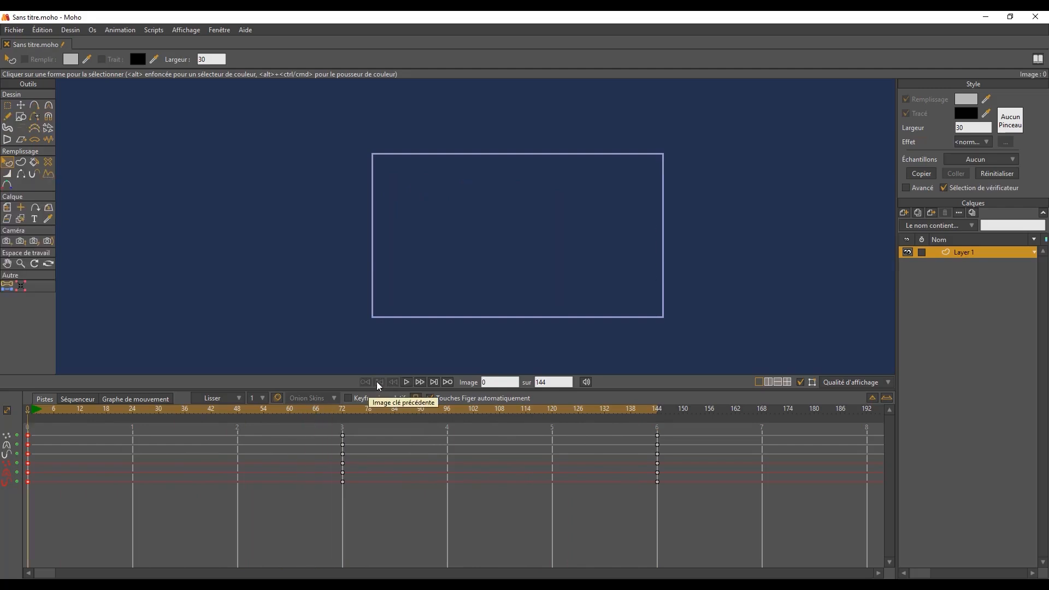
left_click_drag(684, 429, 6, 528)
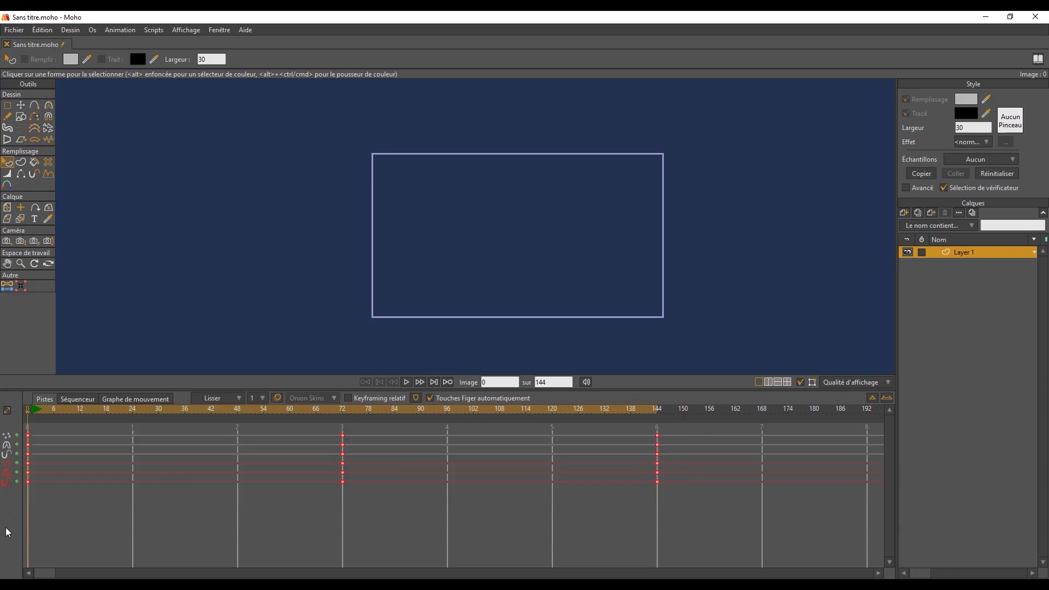
key("Delete")
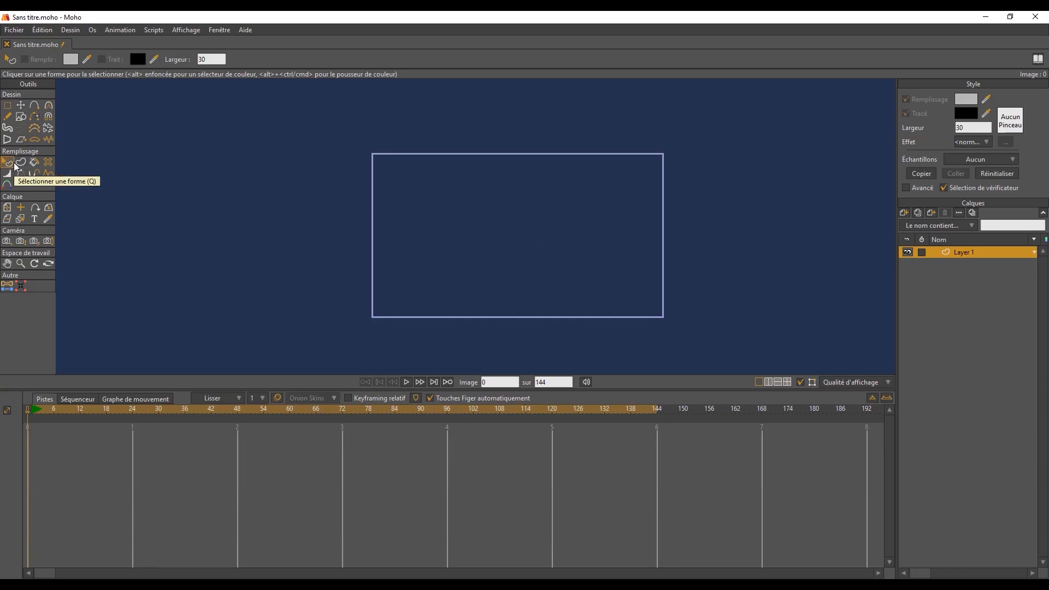
Step: Activate the Stroke Exposure tool and expose the zigzag curve's stroke along its full length, up to an end percentage of 100
left_click(7, 105)
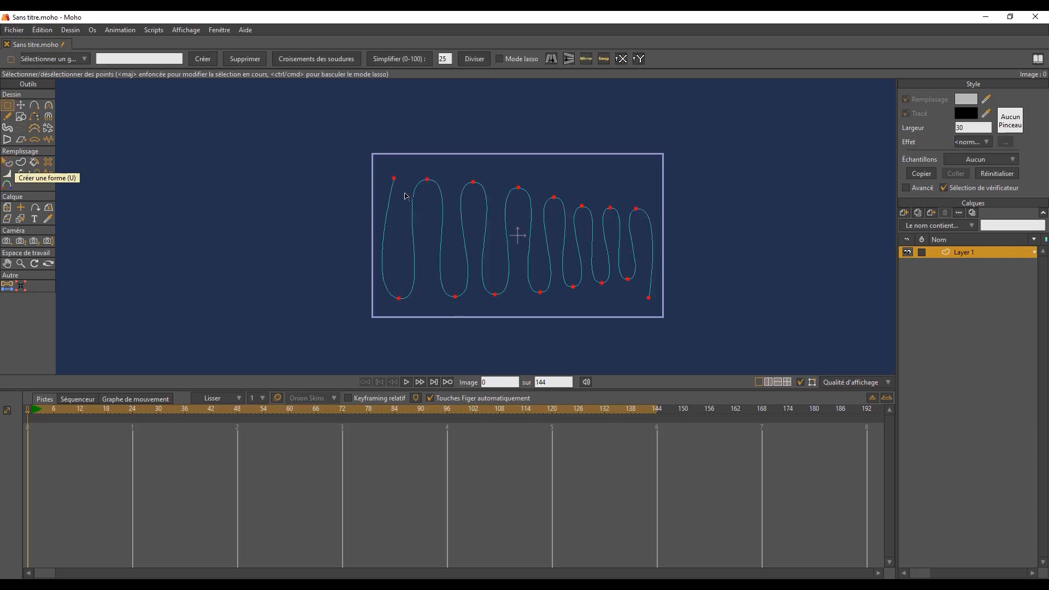
left_click(34, 174)
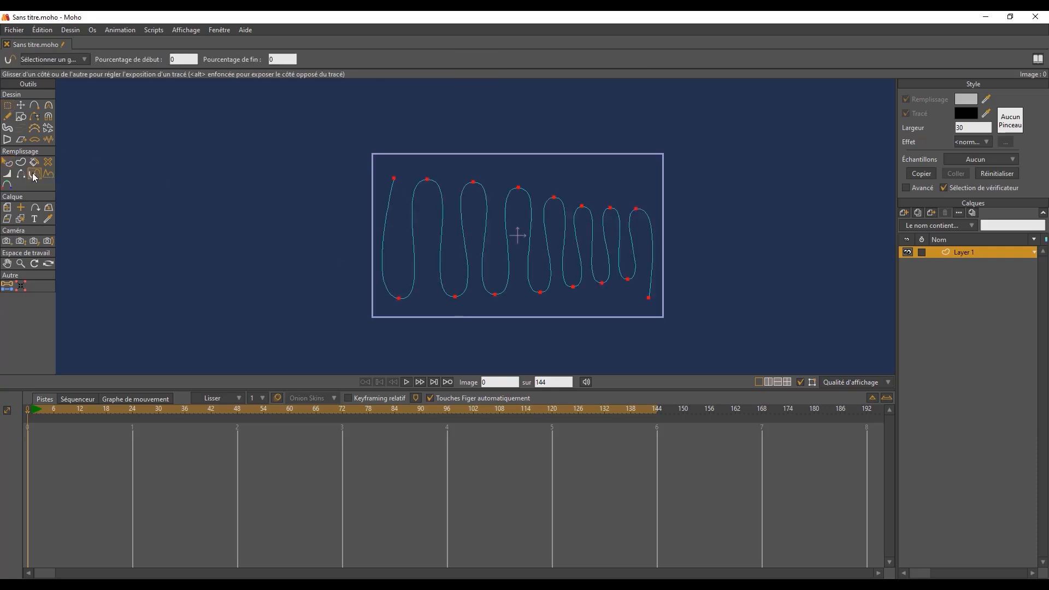
left_click_drag(385, 261, 1010, 285)
left_click_drag(445, 267, 820, 271)
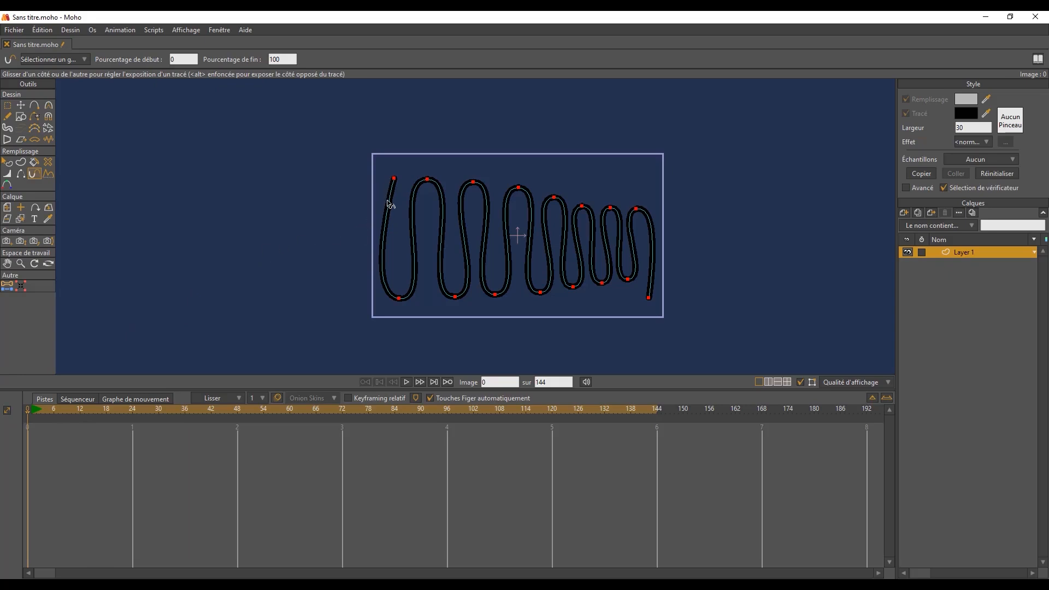
Step: At frame 0, try an end percentage of 20 for the stroke exposure, and reduce it to 5
left_click_drag(282, 60, 258, 59)
type("20")
key("Return")
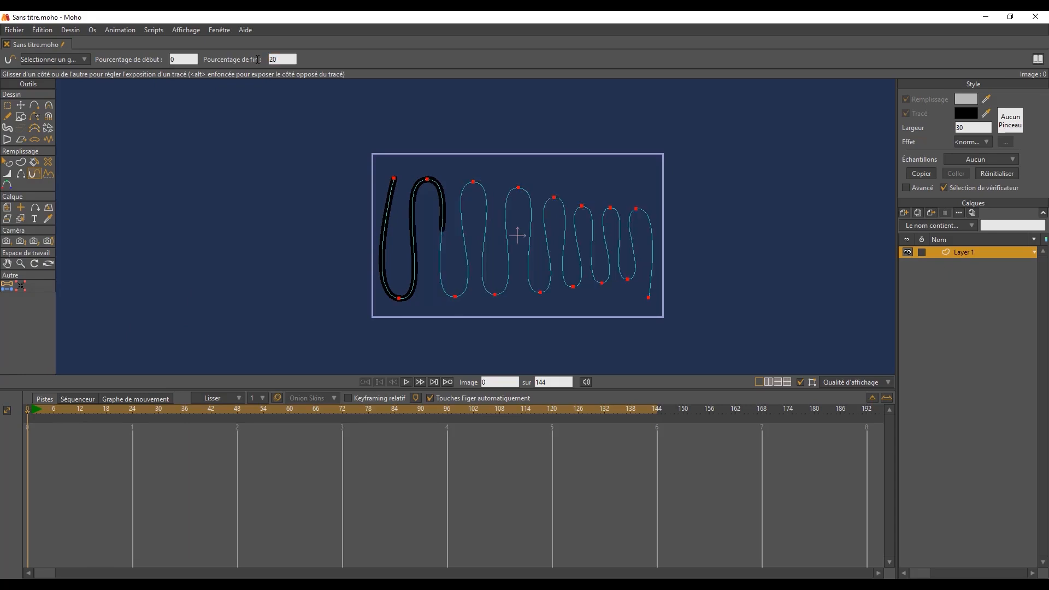
left_click_drag(278, 59, 254, 60)
type("5")
key("Return")
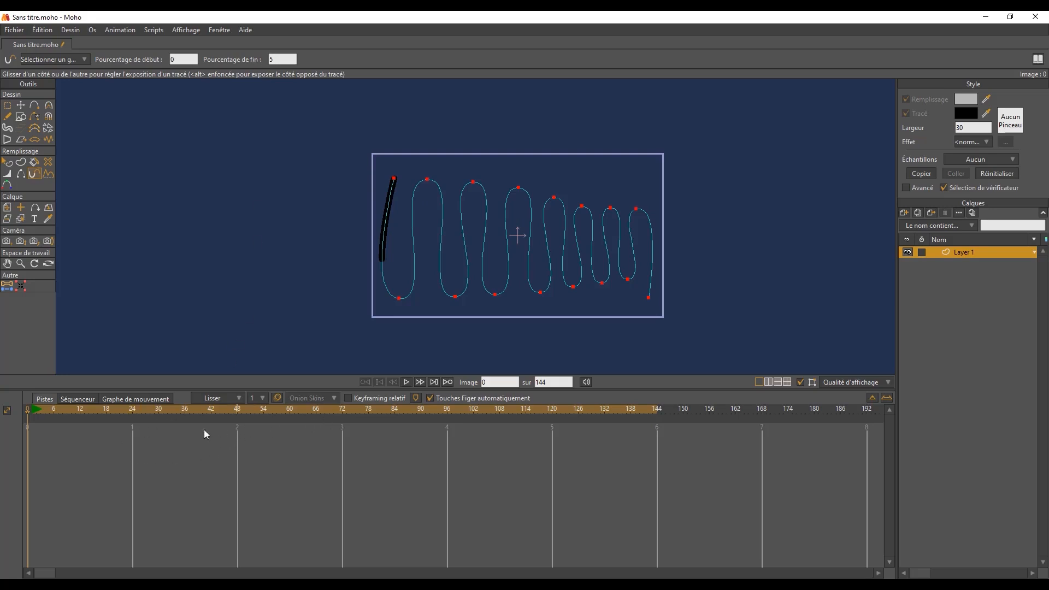
Step: At frame 72, set the stroke exposure's end percentage to 100 and its start percentage to 95
left_click(343, 414)
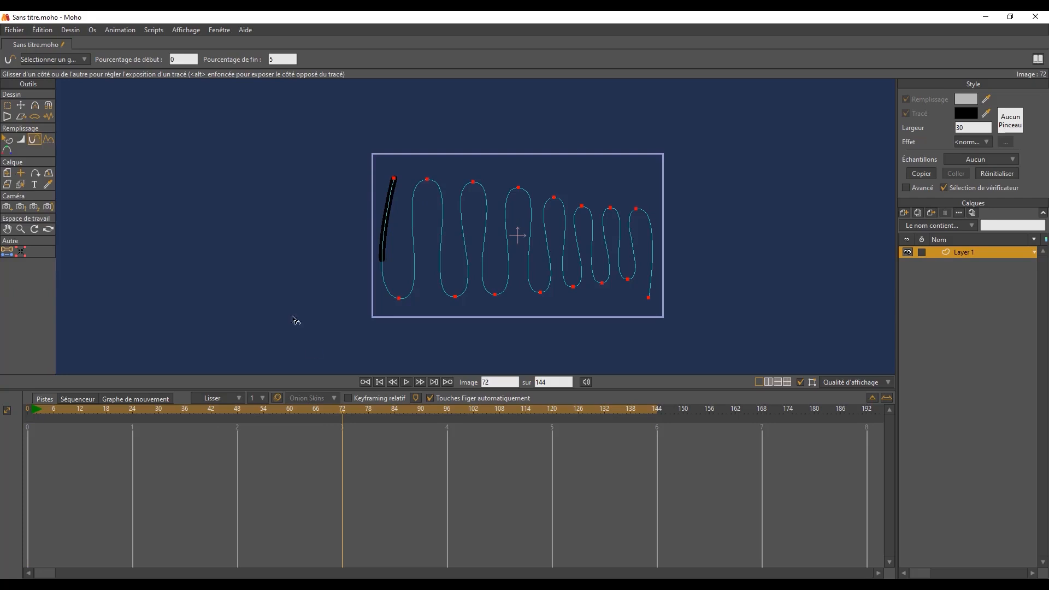
left_click(285, 60)
key("Return")
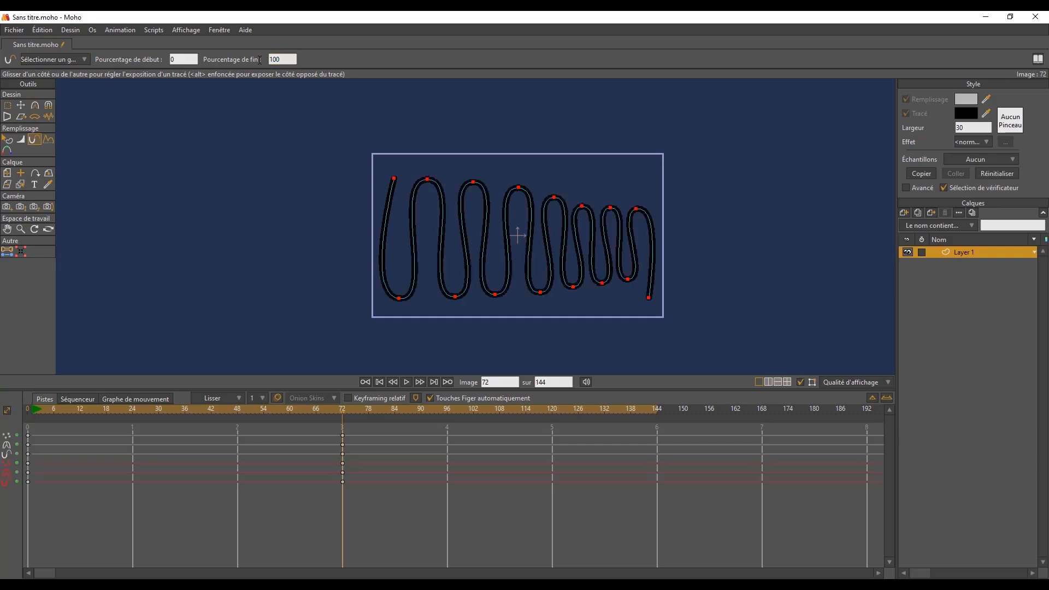
left_click(183, 59)
key("Return")
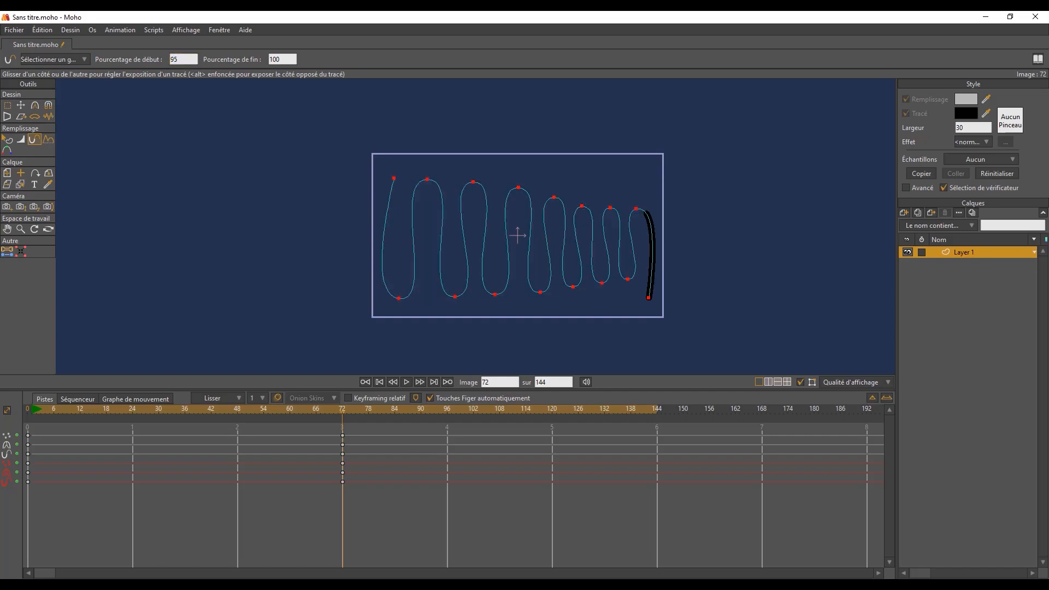
Step: At frame 96, set the stroke exposure's start percentage to 0
mouse_move(343, 415)
left_mouse_down()
mouse_move(247, 411)
mouse_move(125, 425)
mouse_move(27, 460)
mouse_move(142, 443)
mouse_move(375, 479)
mouse_move(29, 447)
mouse_move(180, 446)
mouse_move(343, 475)
left_mouse_up()
left_click_drag(349, 417, 447, 417)
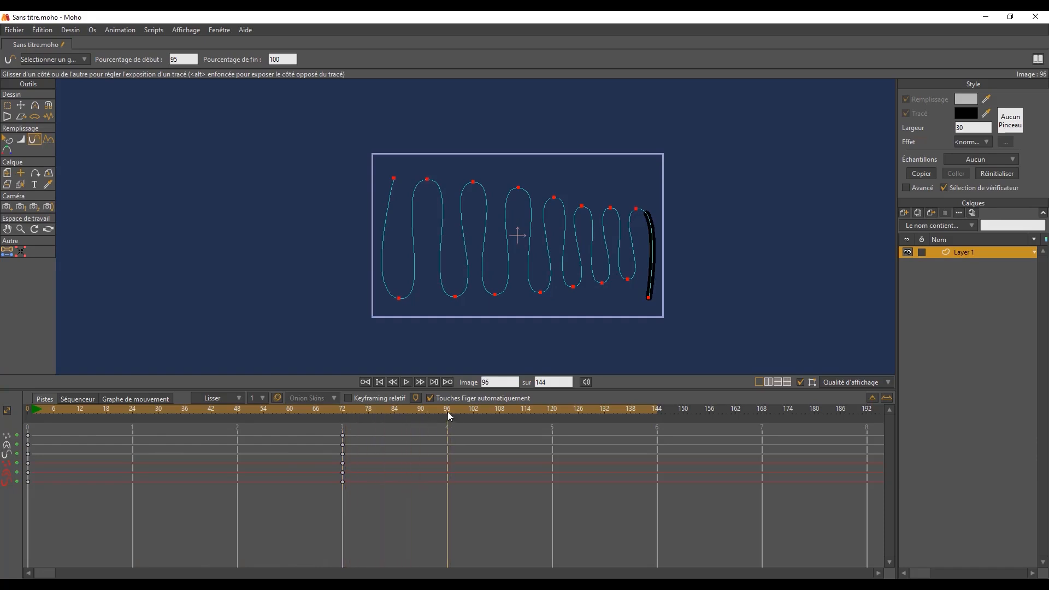
double_click(187, 59)
type("0")
key("Return")
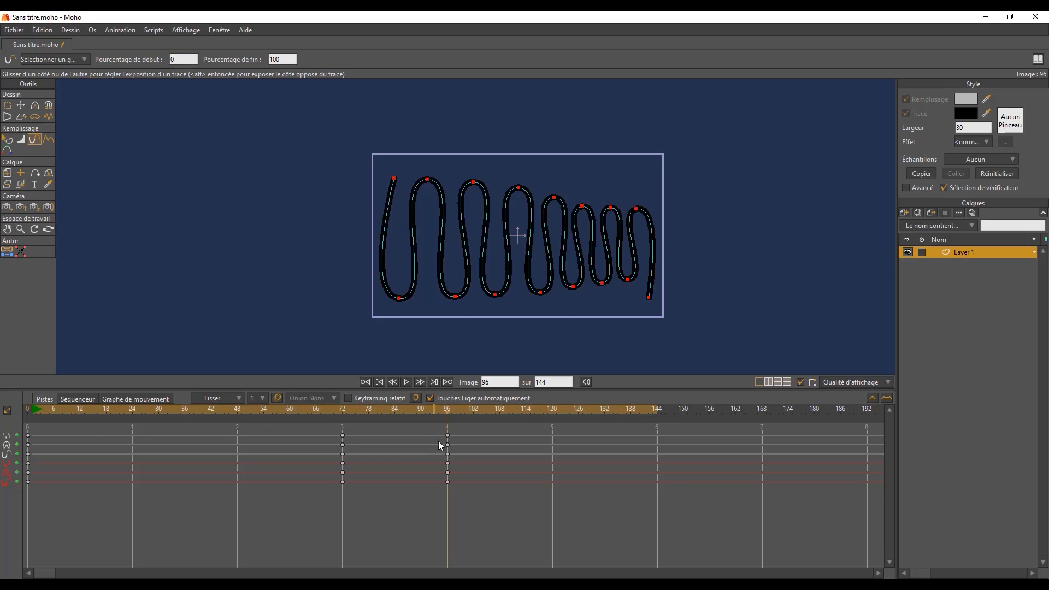
Step: Move the frame 96 keyframes to frame 144, go to that frame, and set the animation's end frame to 192
mouse_move(434, 429)
left_mouse_down()
mouse_move(466, 489)
mouse_move(657, 478)
left_mouse_up()
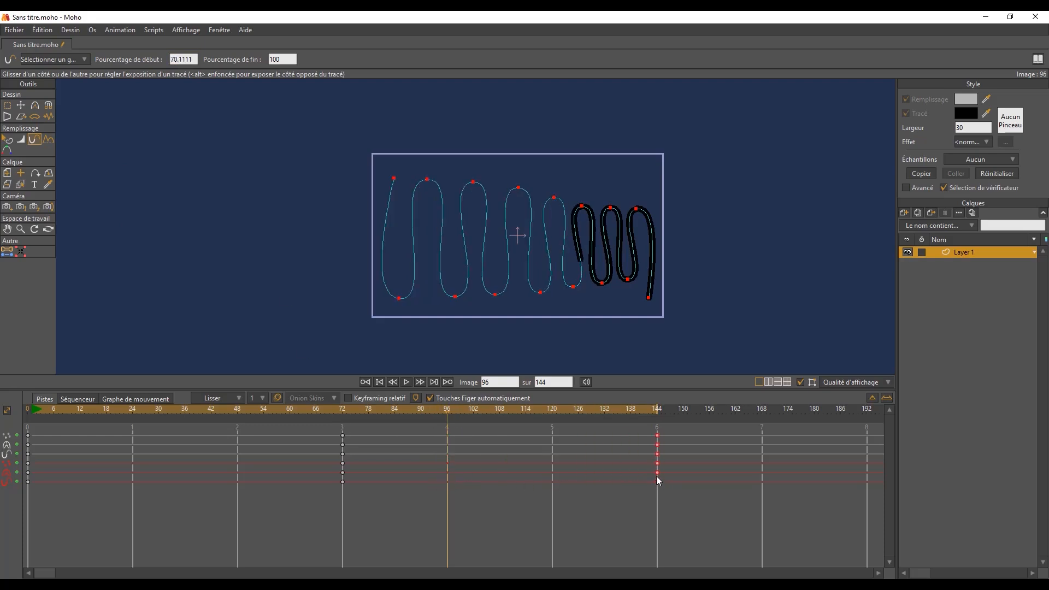
left_click_drag(590, 408, 657, 410)
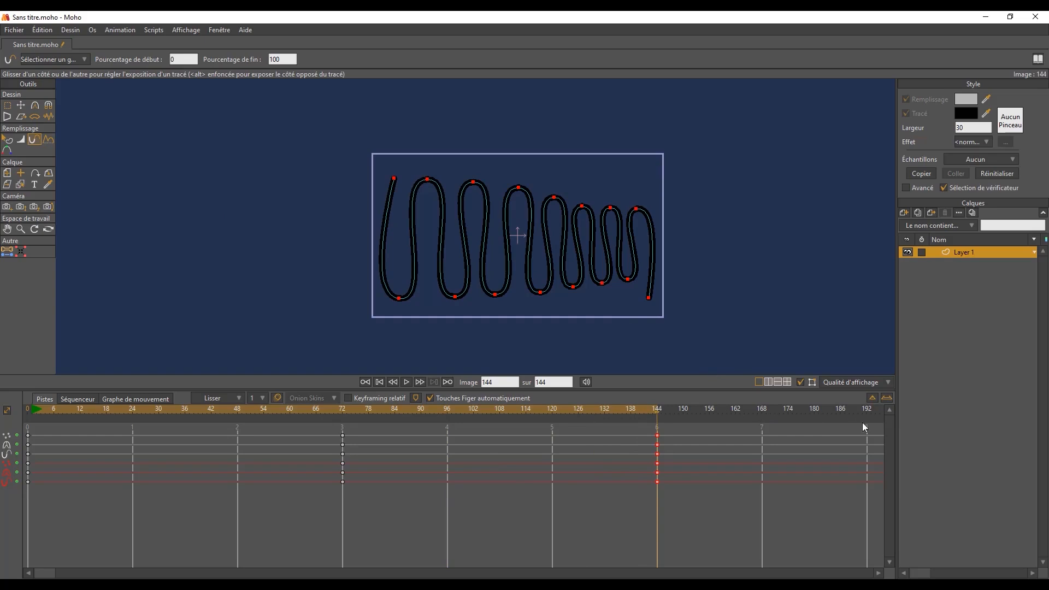
left_click_drag(553, 381, 535, 382)
type("192")
key("Return")
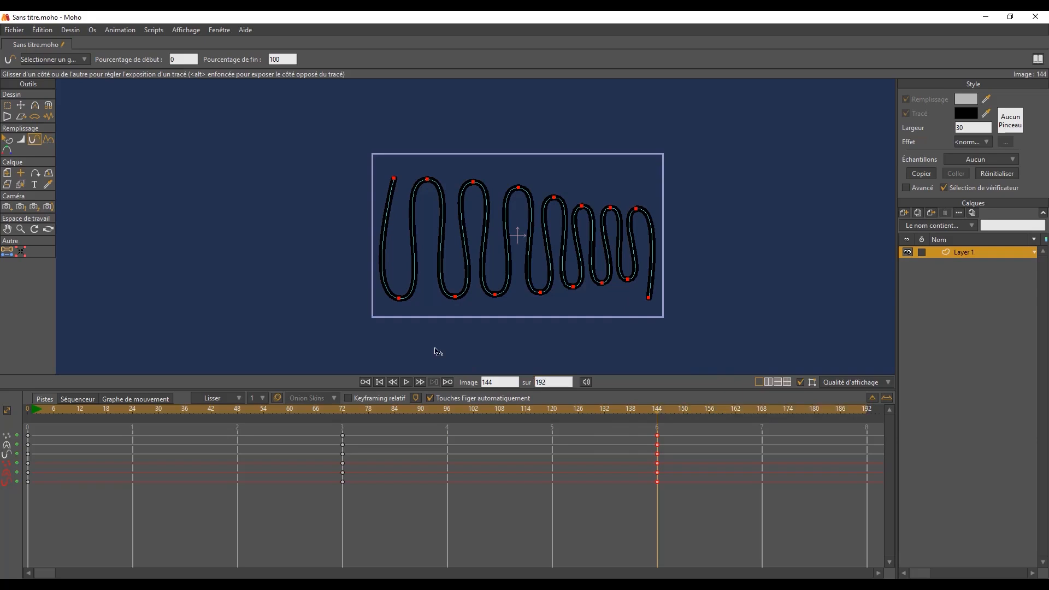
Step: Play the stroke animation, switch to the Select Shape tool to hide the points, and stop at frame 7
left_click(408, 385)
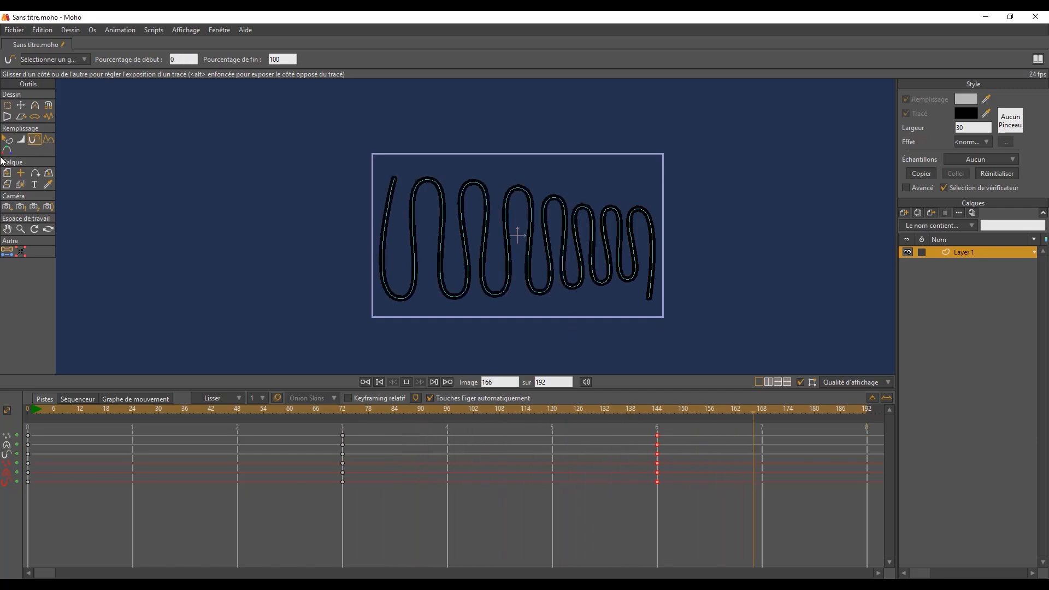
left_click(7, 140)
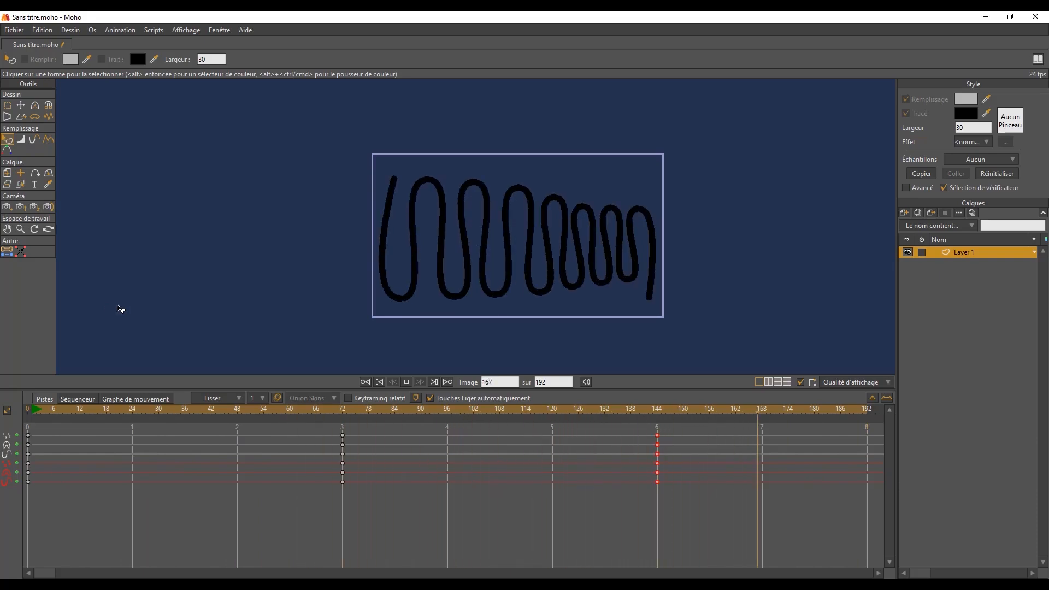
left_click(407, 382)
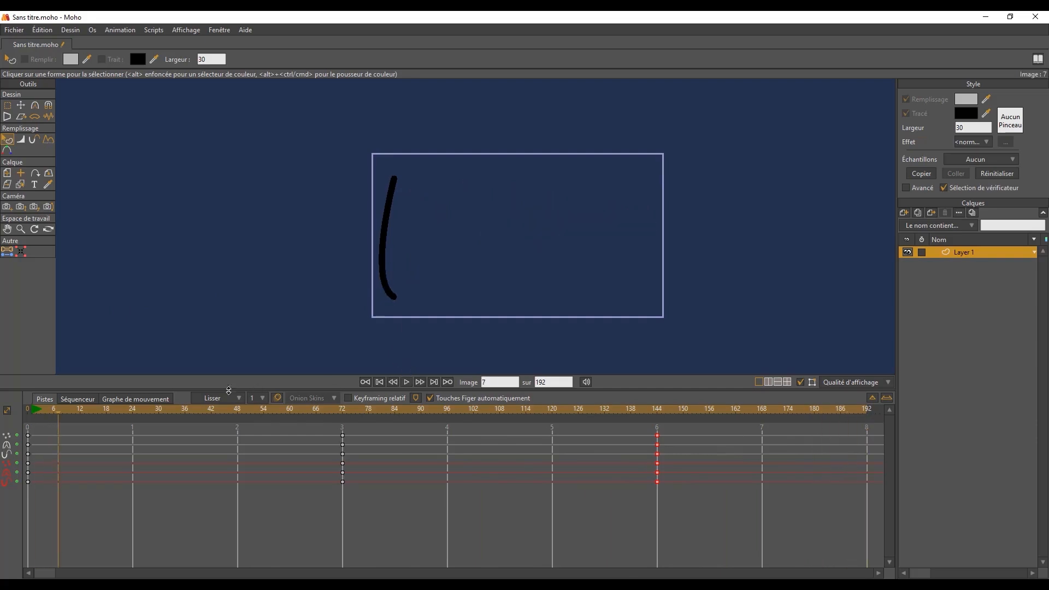